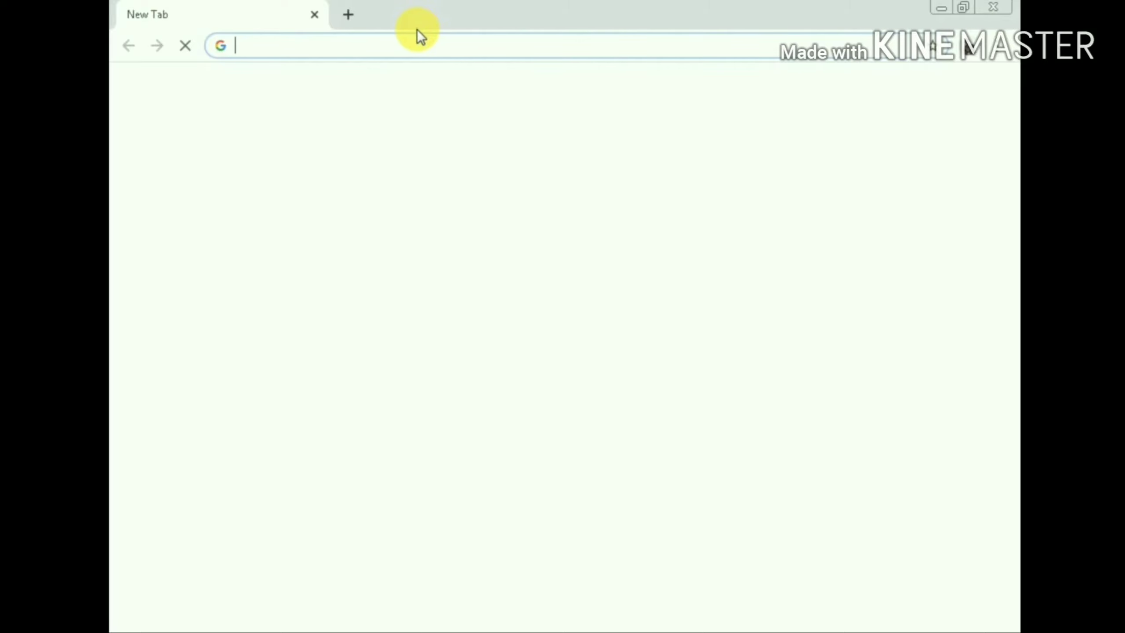
# Search Google for bharat kosh and open the Bharat Kosh site at bharatkosh.gov.in
pyautogui.click(411, 353)
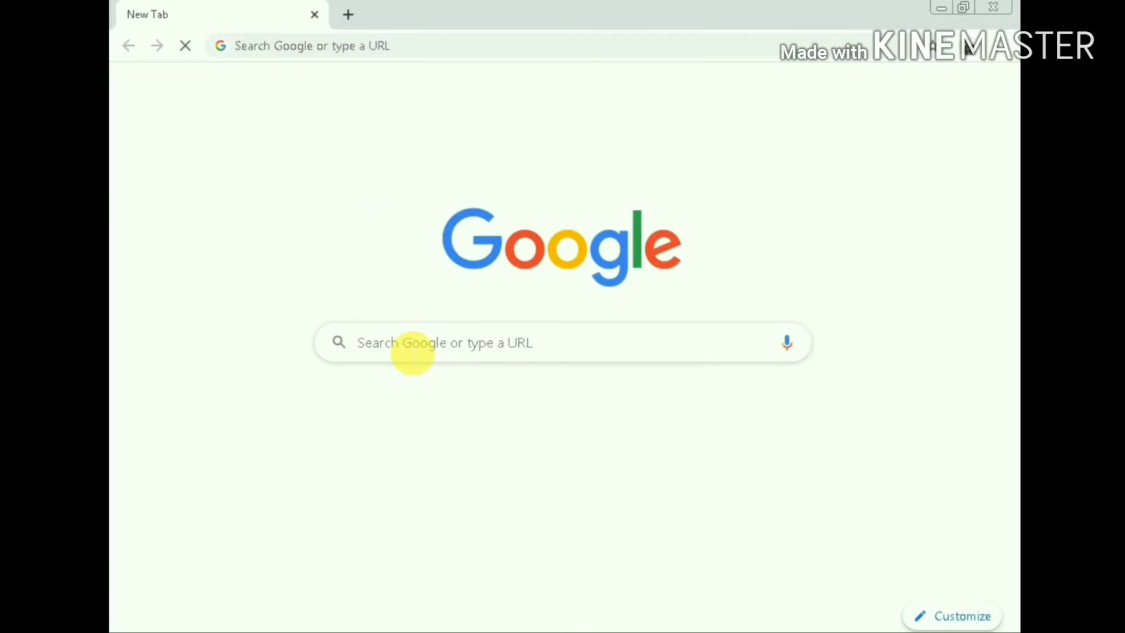
pyautogui.write('barath kosh')
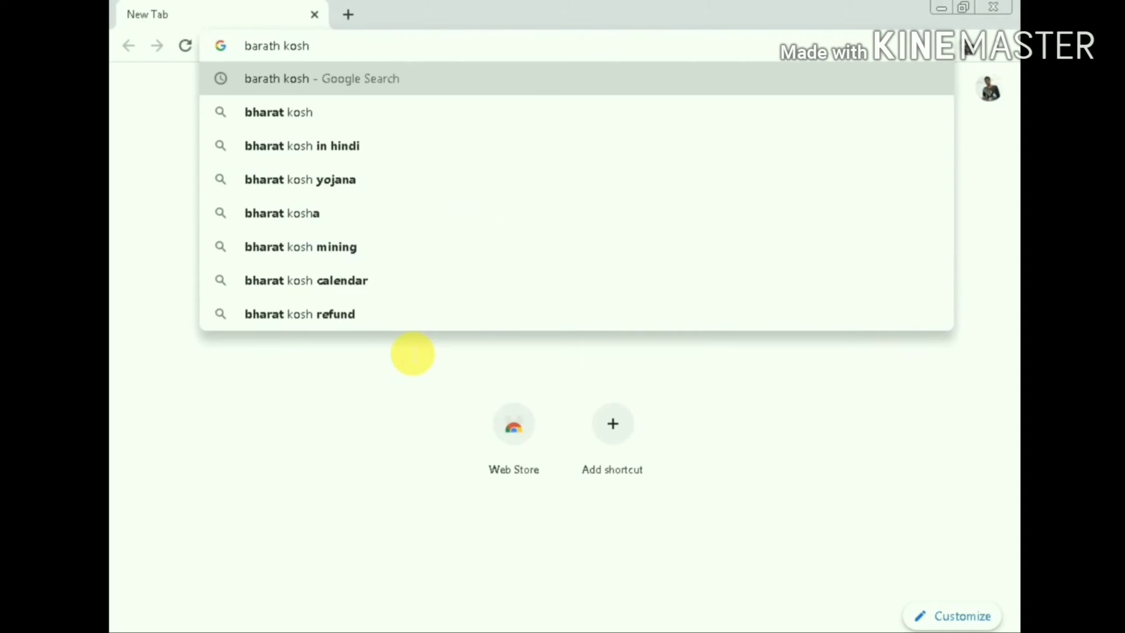
pyautogui.click(388, 112)
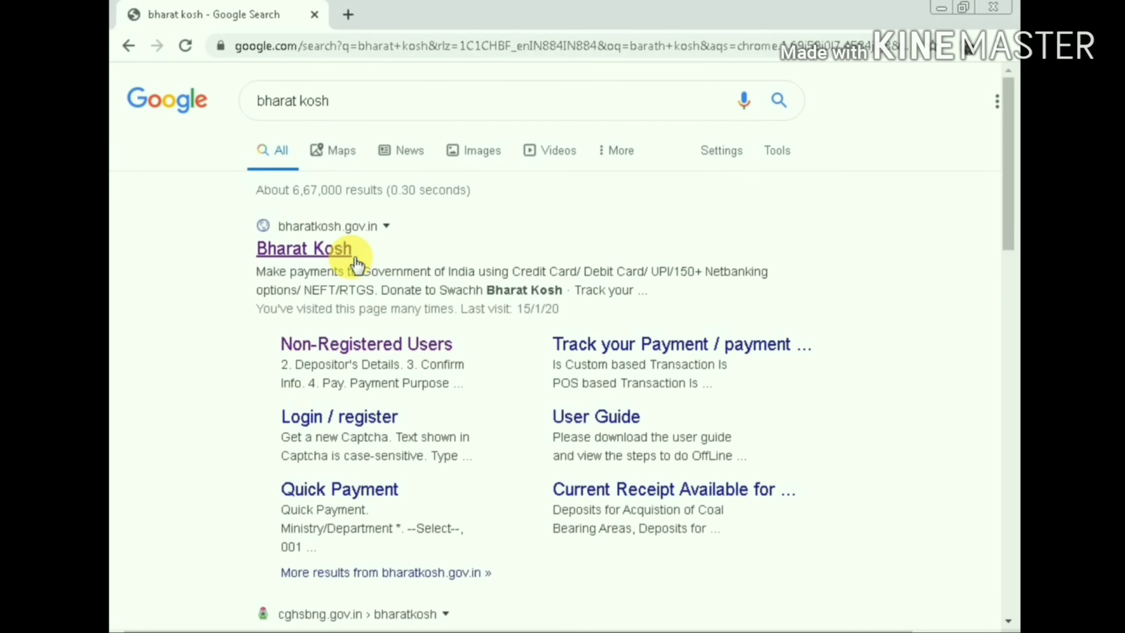
pyautogui.click(320, 250)
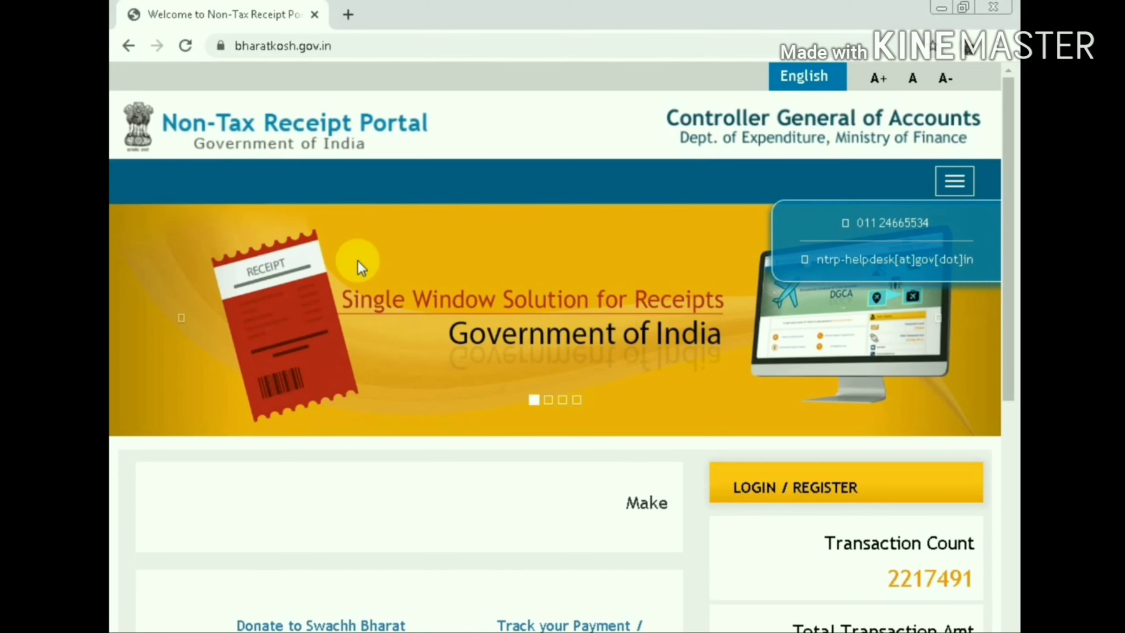
# Open the payment form for Non-Registered Users from the portal's home page
pyautogui.scroll(-2, 377, 368)
pyautogui.scroll(-5, 377, 368)
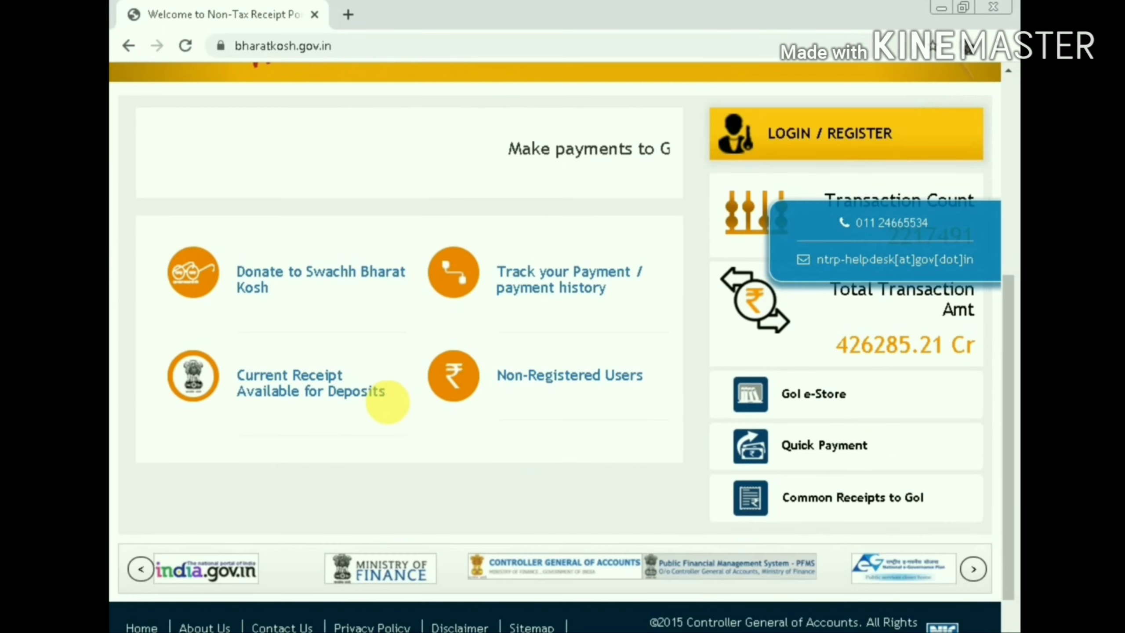
pyautogui.click(496, 381)
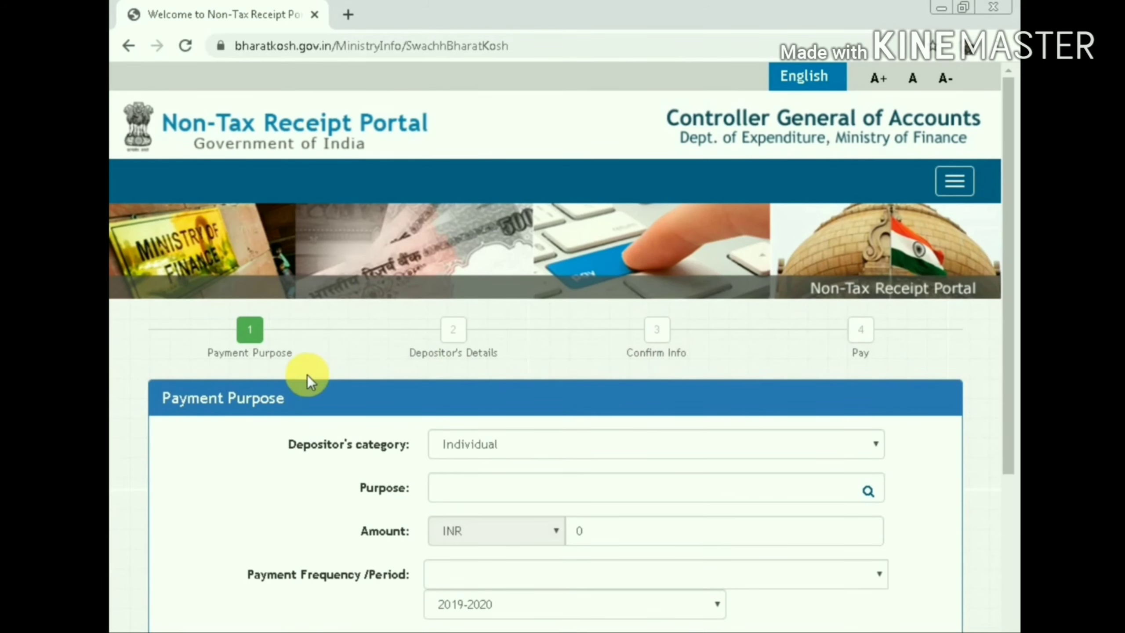
# Set the depositor's category to Ministry/Department
pyautogui.scroll(-2, 425, 466)
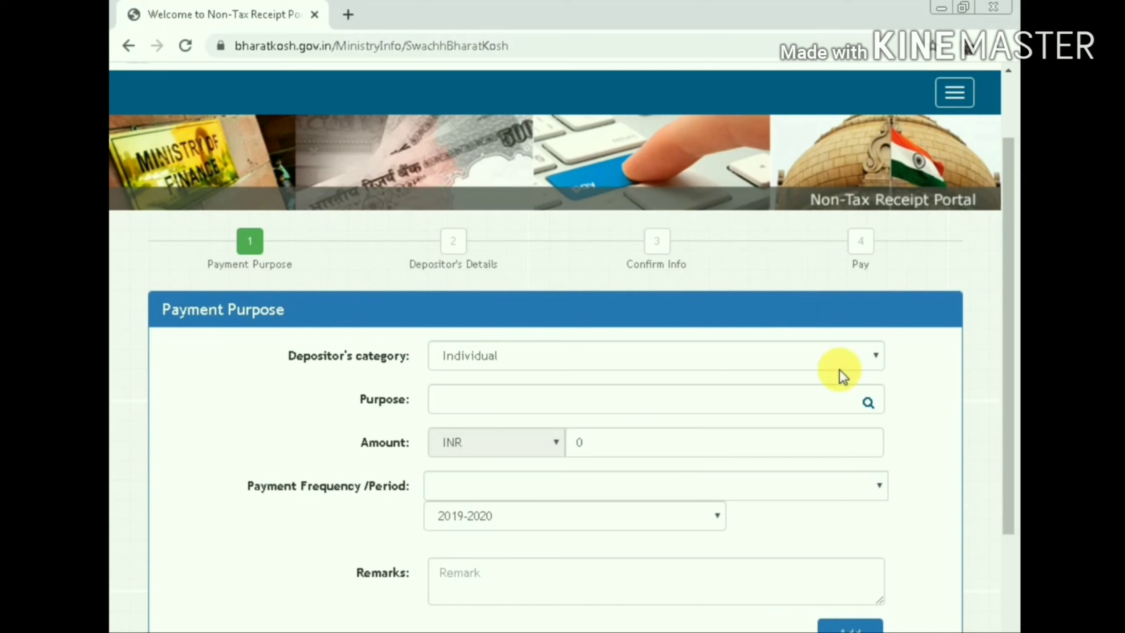
pyautogui.click(882, 357)
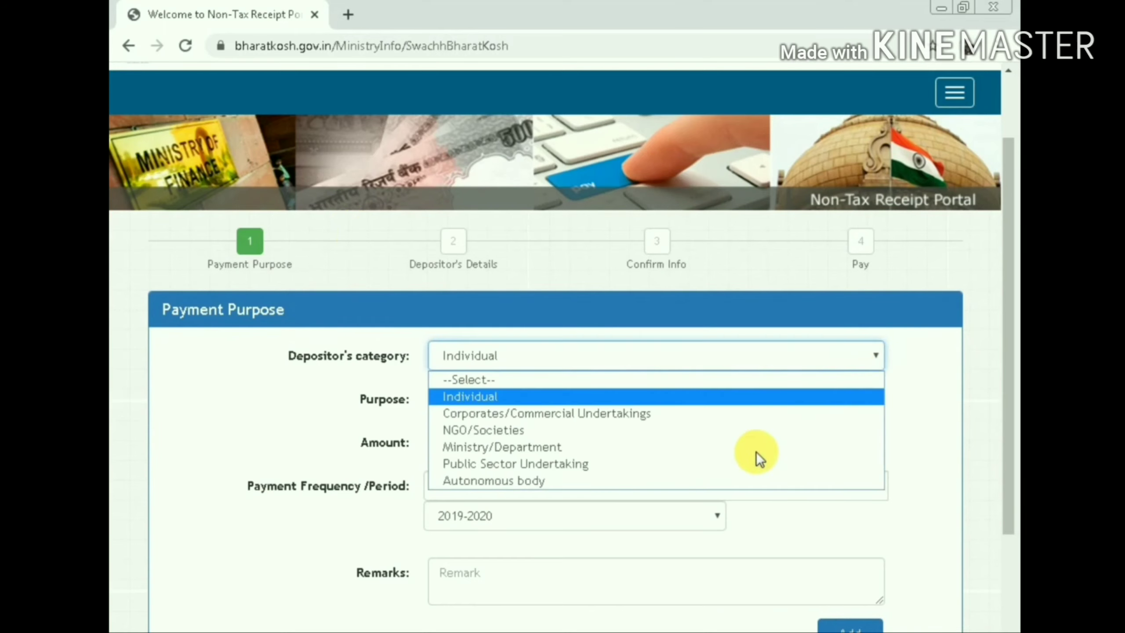
pyautogui.click(659, 451)
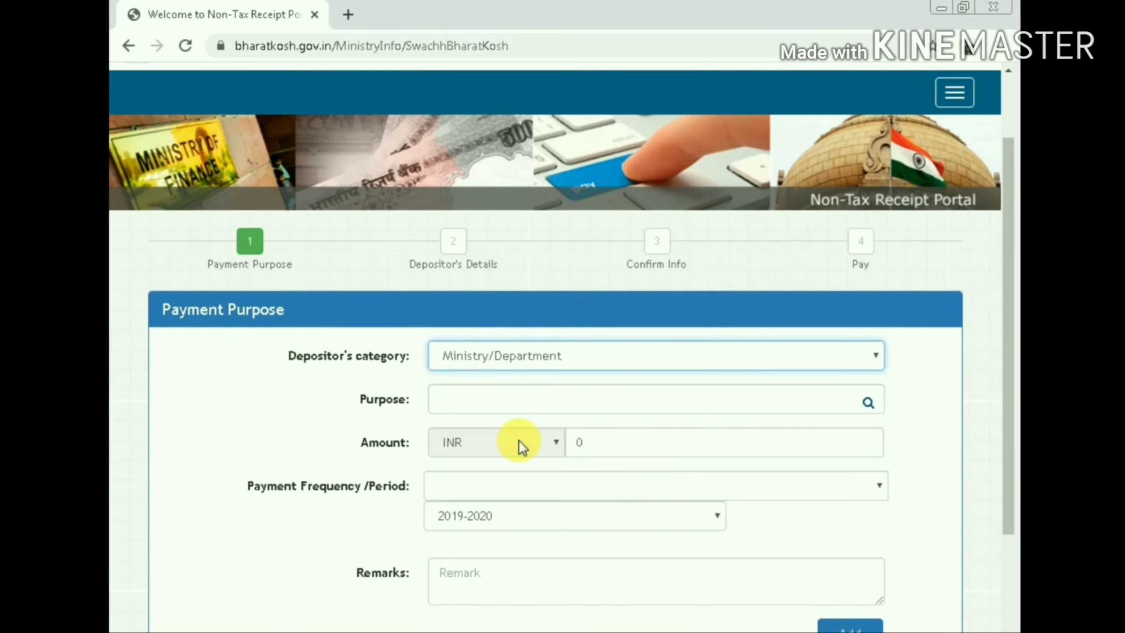
# Open the Search Purpose dialog for the Purpose field and run a search with no purpose text
pyautogui.click(504, 410)
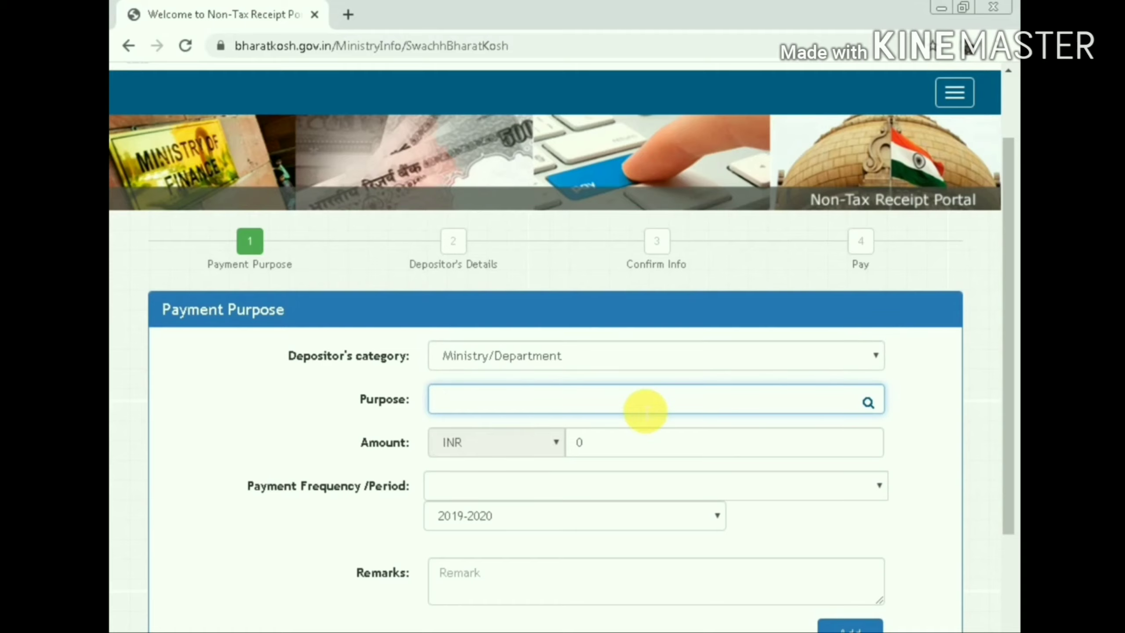
pyautogui.click(868, 403)
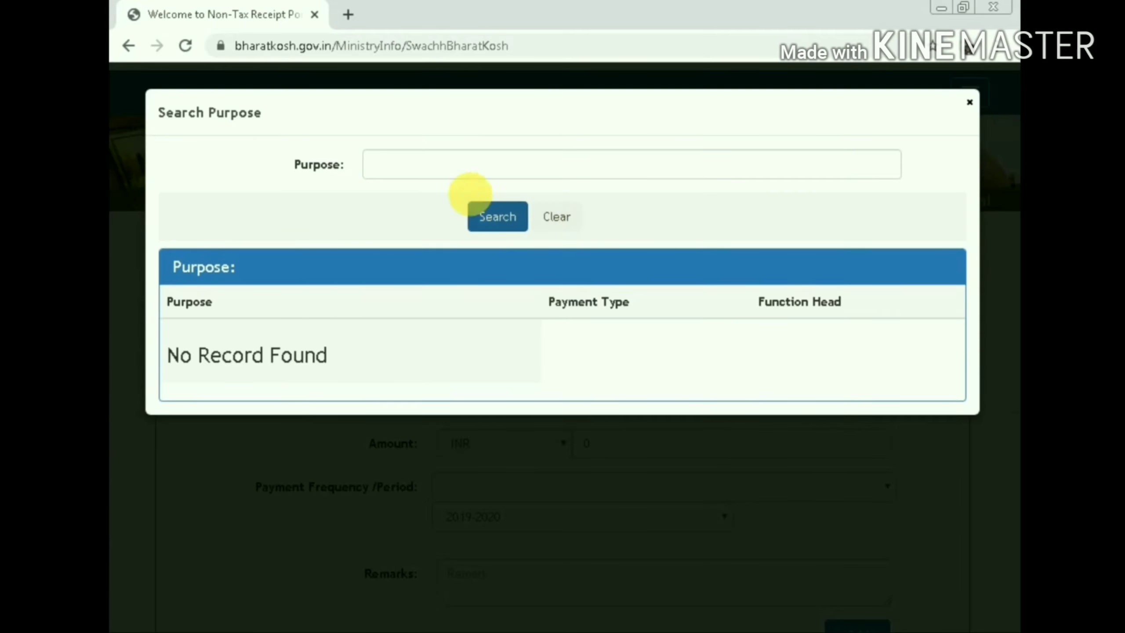
pyautogui.click(497, 220)
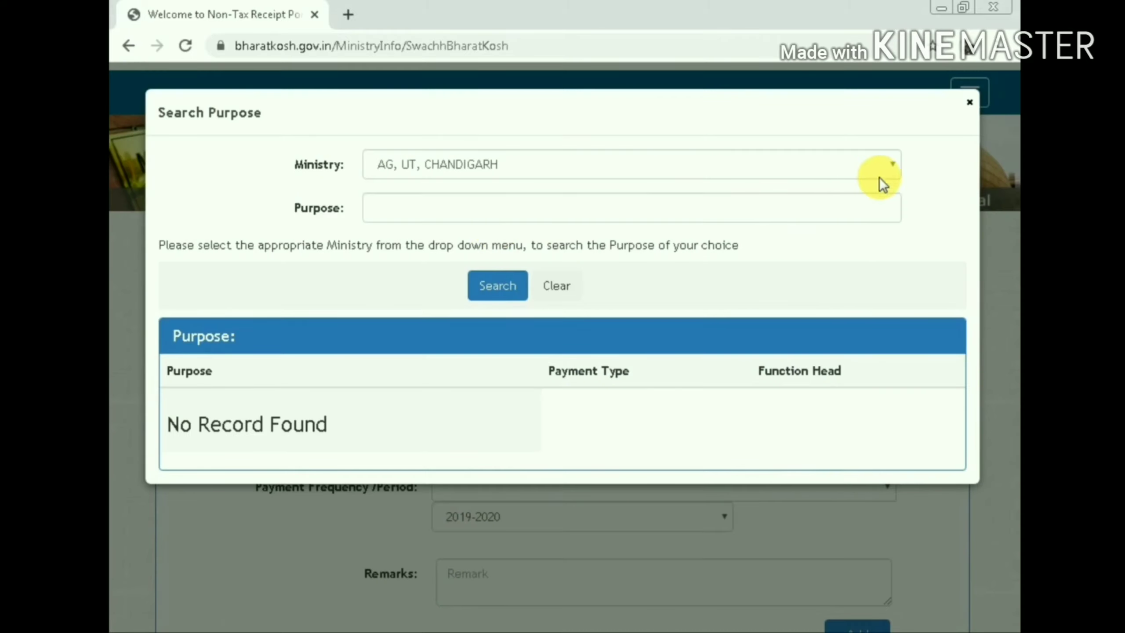
# Search the purposes of the LABOUR AND EMPLOYMENT ministry and choose Examination Fee for Mining Competency Examinations
pyautogui.click(893, 164)
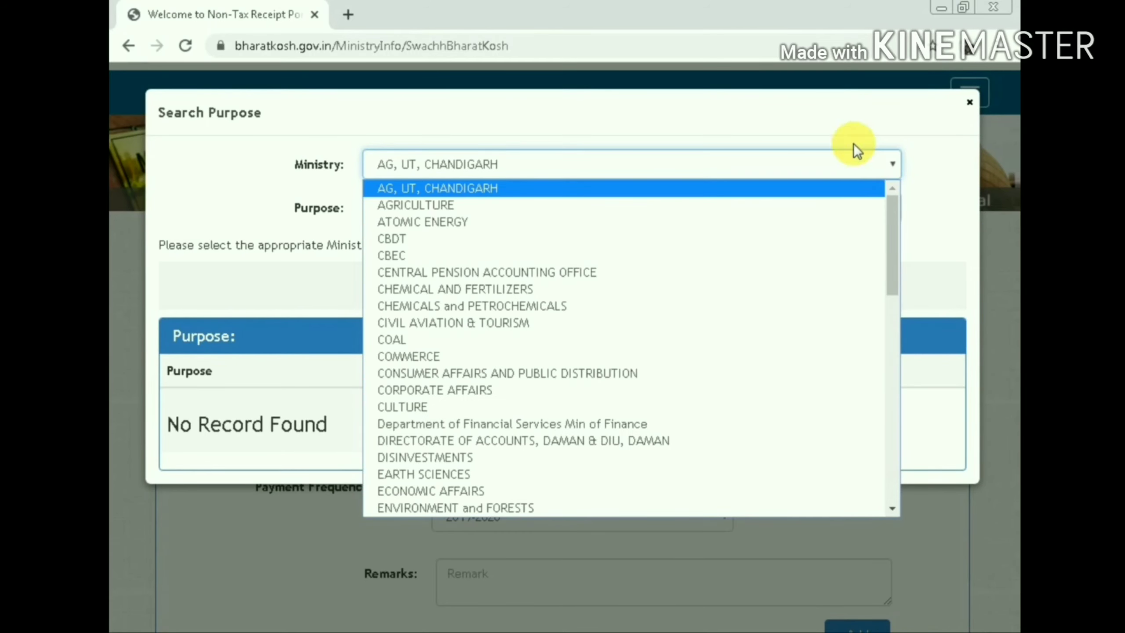
pyautogui.scroll(-4, 545, 250)
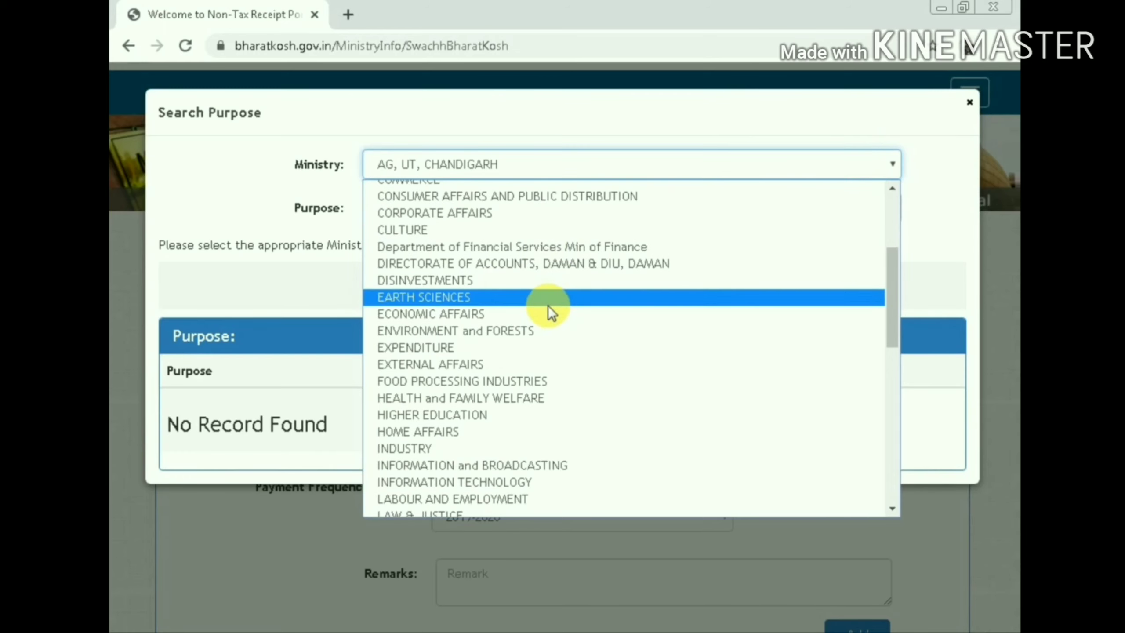
pyautogui.scroll(-4, 557, 375)
pyautogui.scroll(4, 564, 412)
pyautogui.scroll(4, 561, 404)
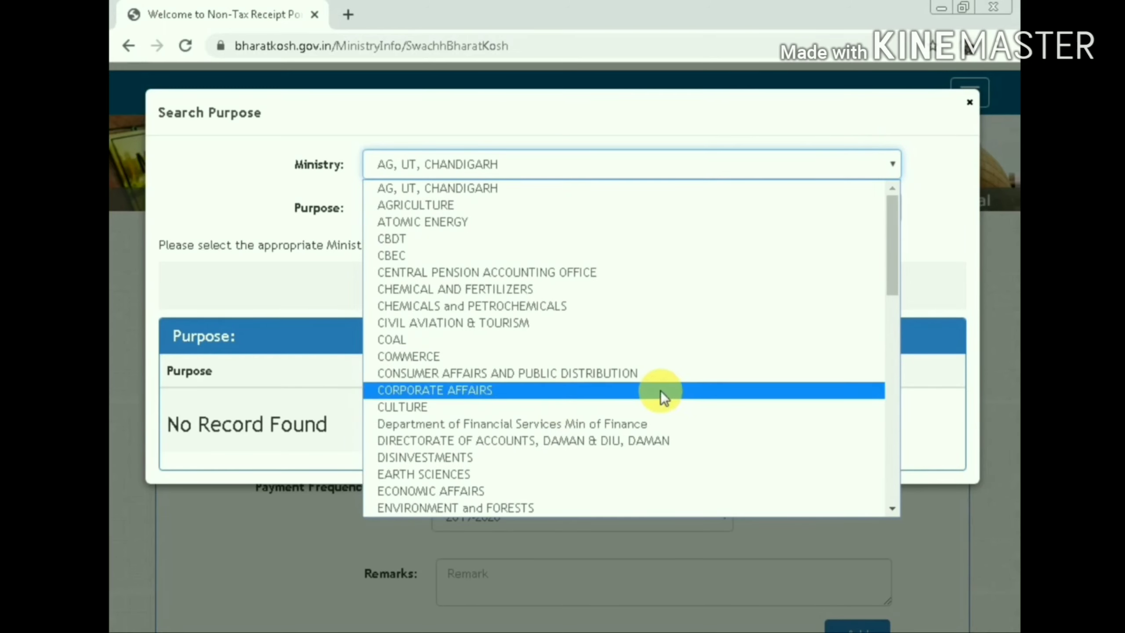
pyautogui.scroll(-4, 669, 466)
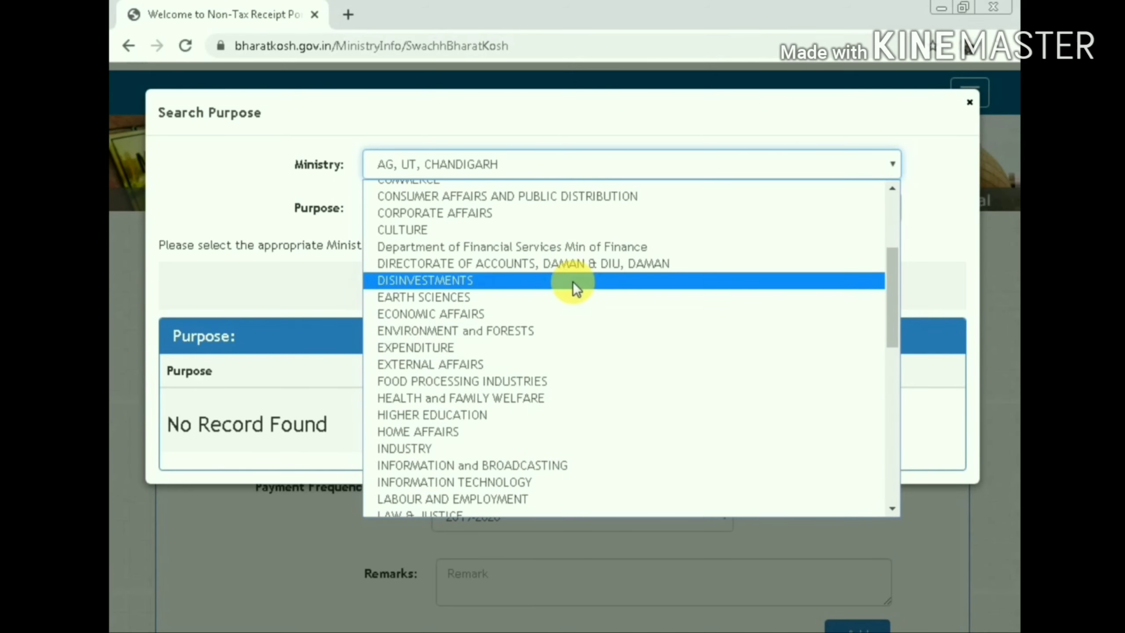
pyautogui.scroll(4, 571, 302)
pyautogui.scroll(-4, 566, 324)
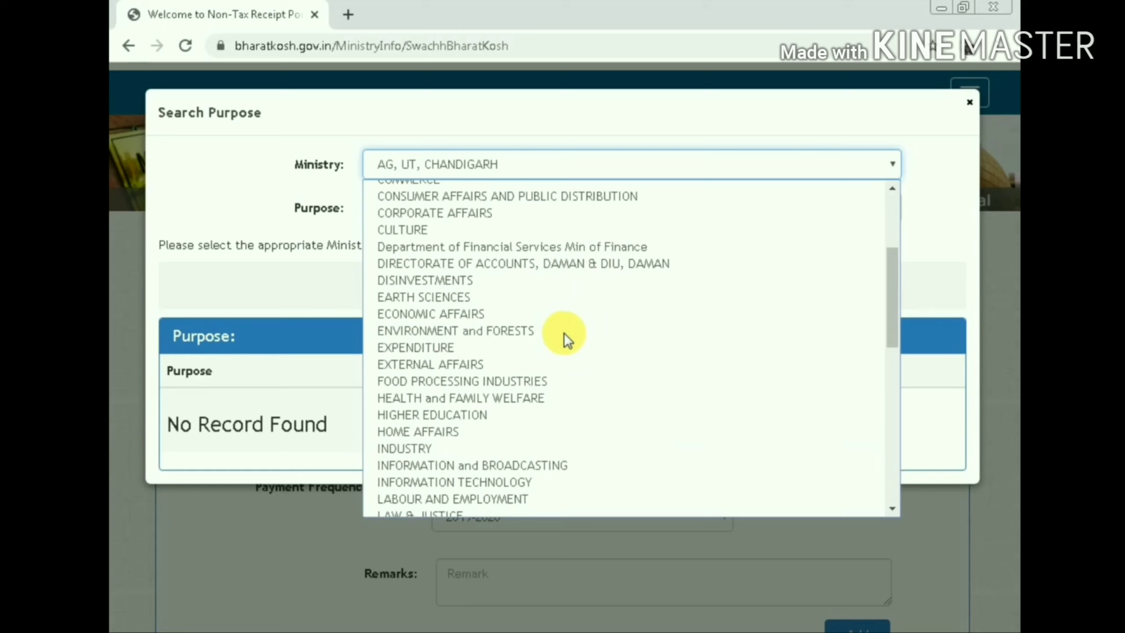
pyautogui.click(511, 496)
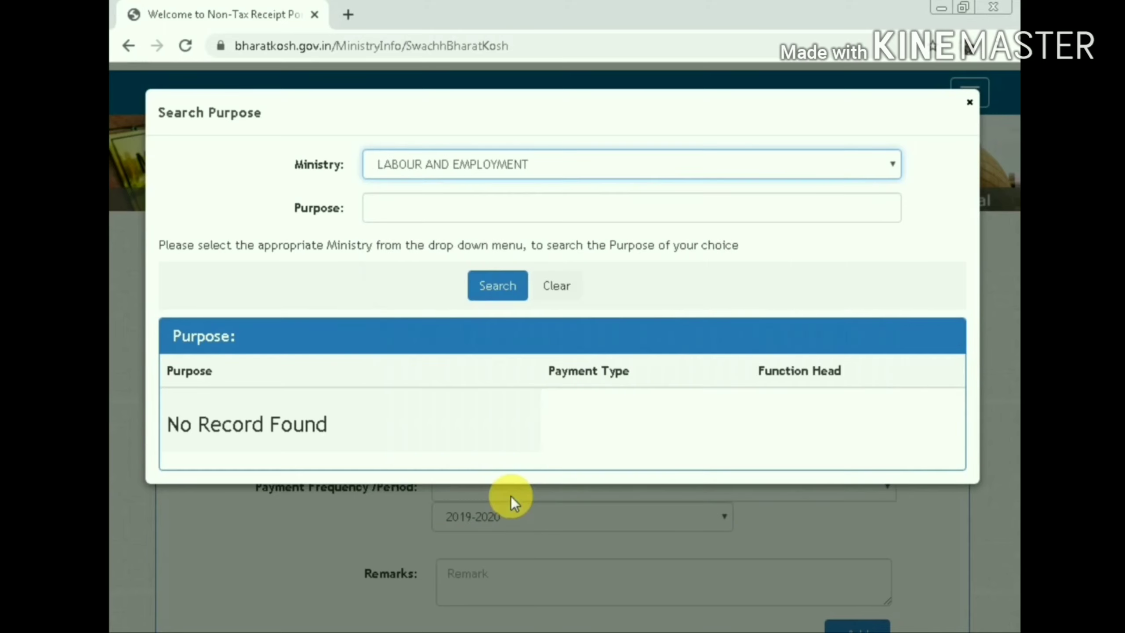
pyautogui.click(519, 289)
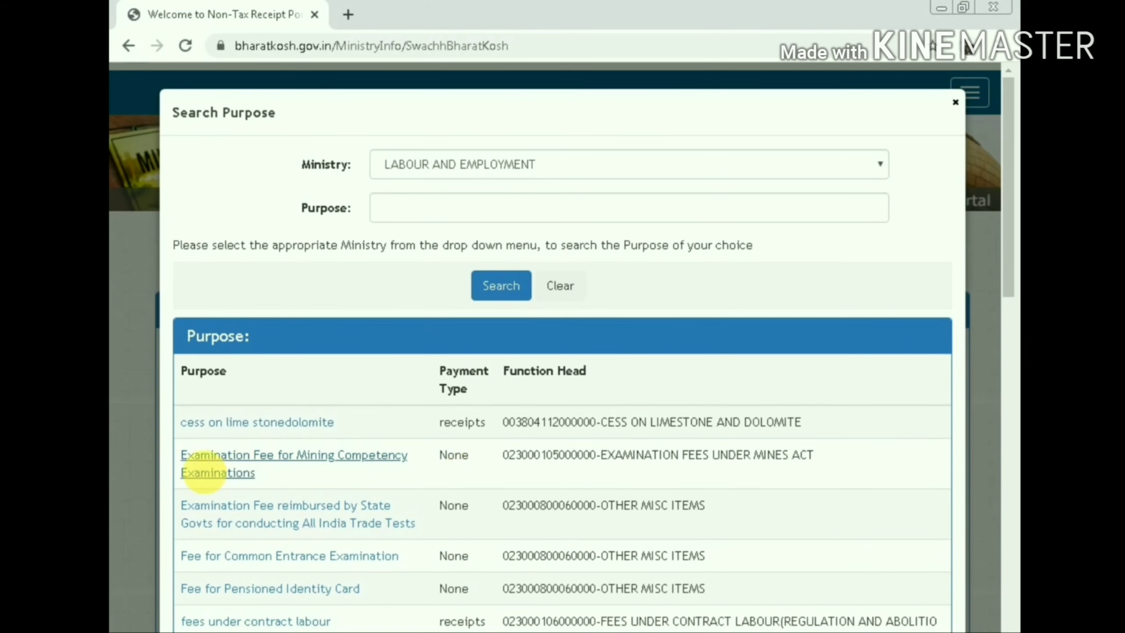
pyautogui.click(210, 473)
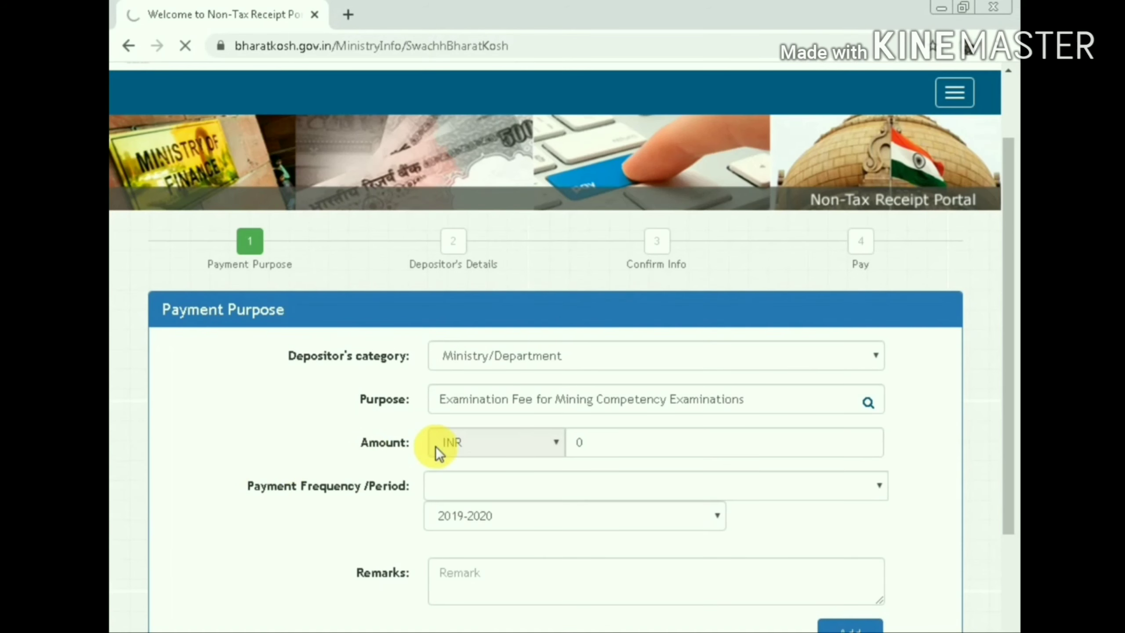
# Set the payment amount to 300 INR
pyautogui.scroll(-2, 744, 432)
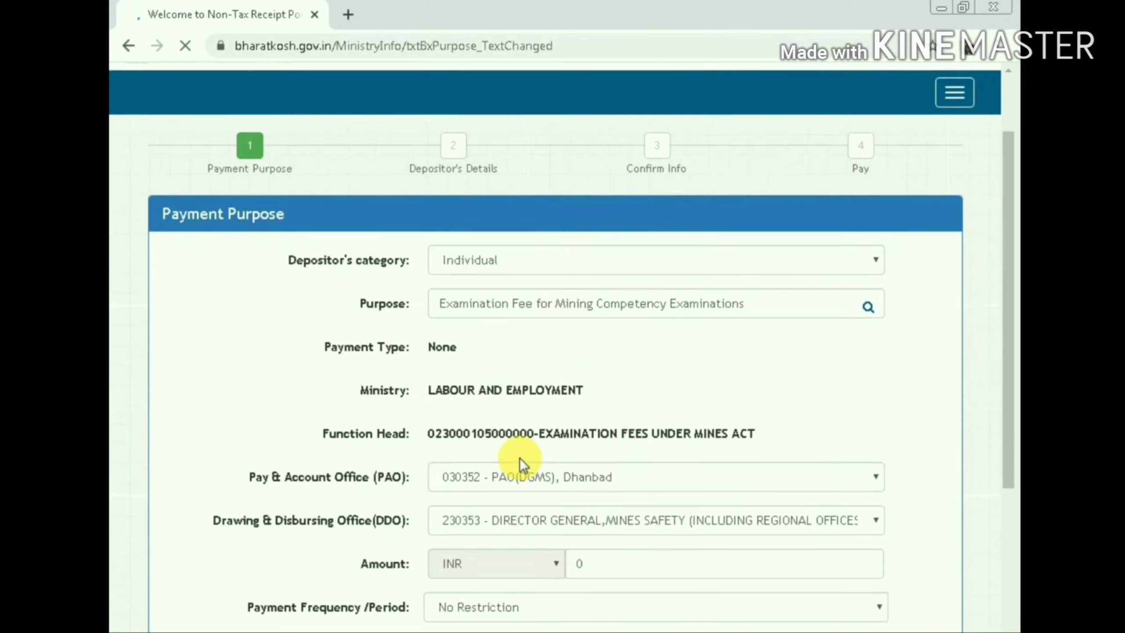
pyautogui.scroll(-4, 519, 458)
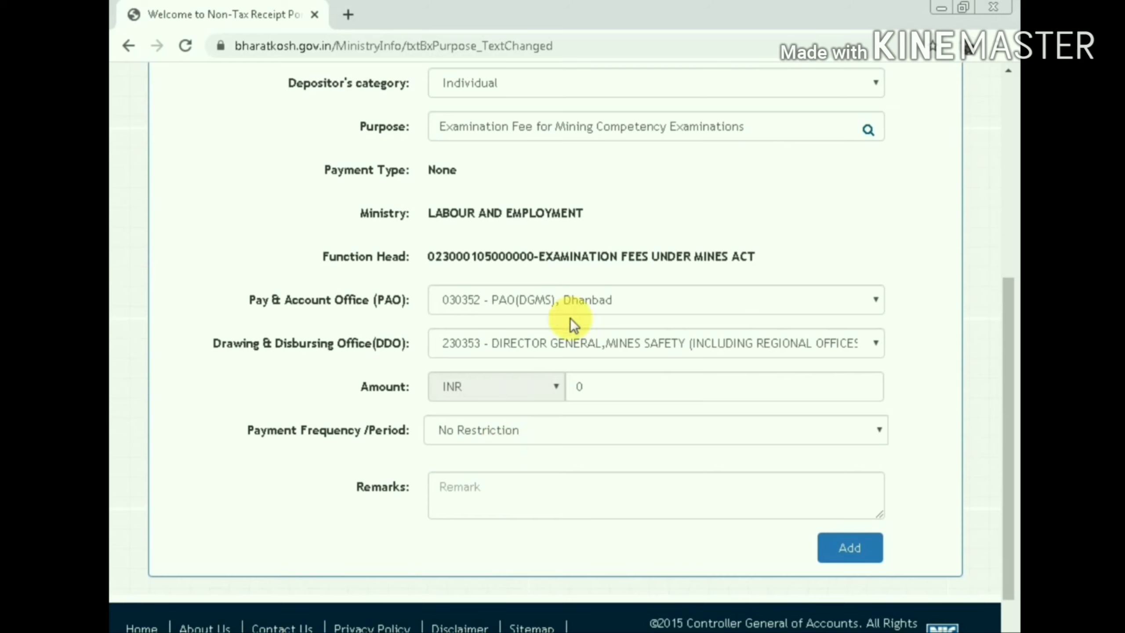
pyautogui.click(654, 403)
pyautogui.press('BackSpace')
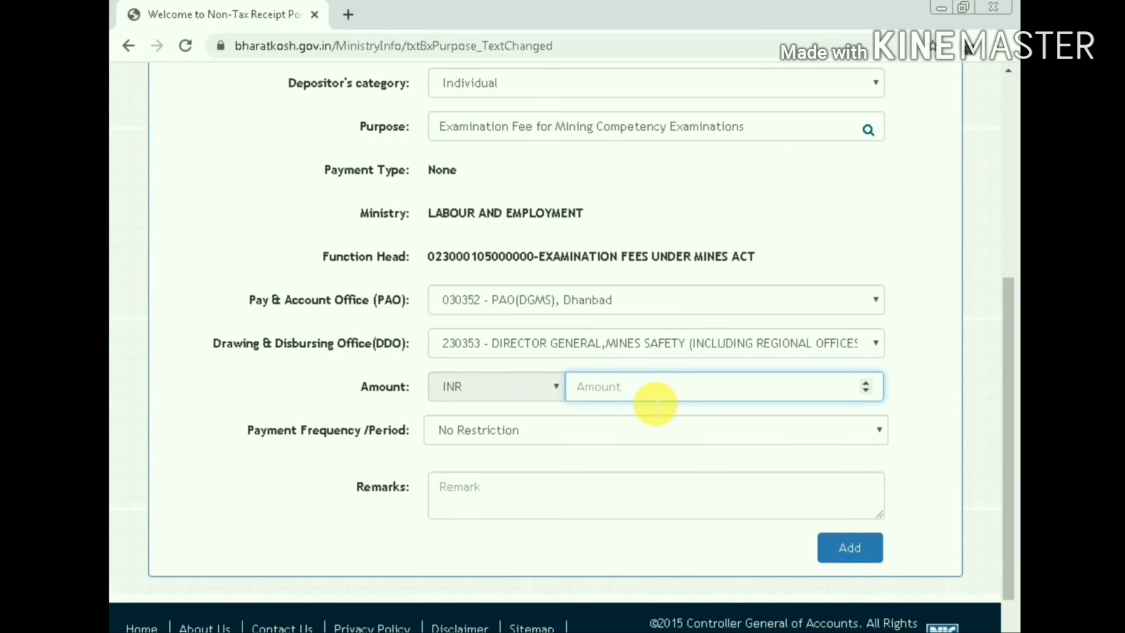
pyautogui.write('300')
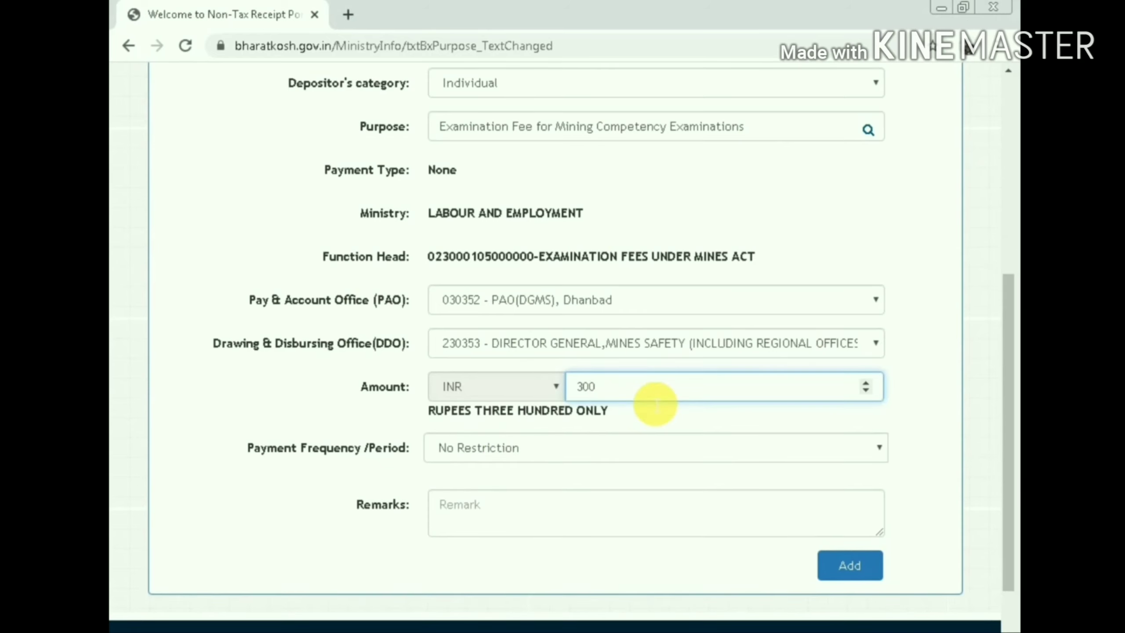
# Enter the remark GASS TESTING EXAMINATION MINES ACT 1952 and add the payment purpose to the list
pyautogui.click(516, 526)
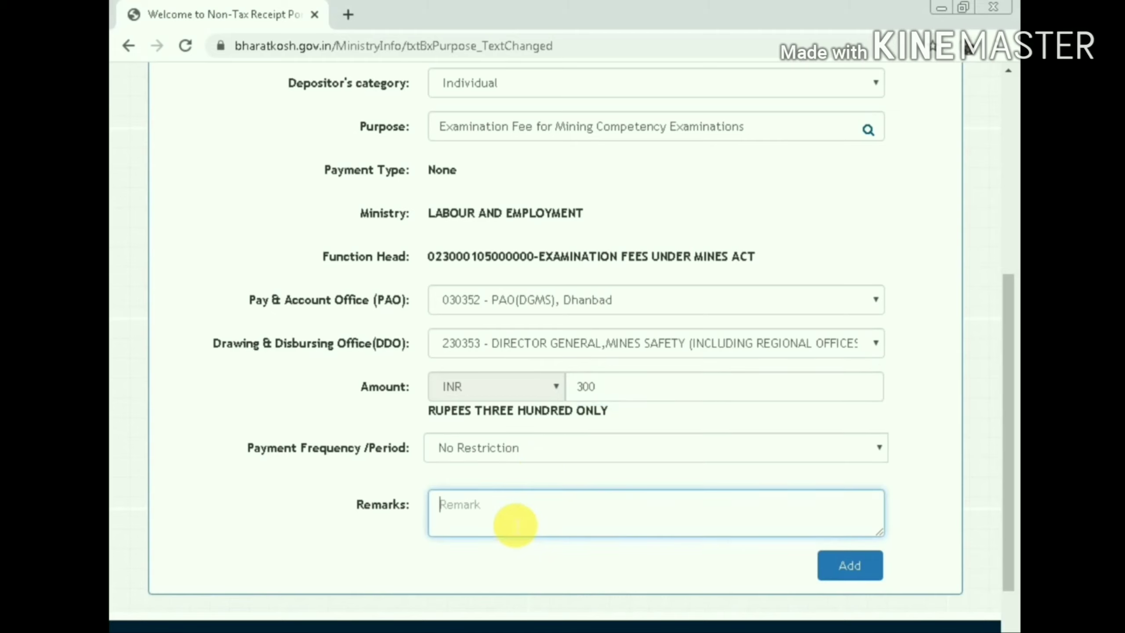
pyautogui.write('G')
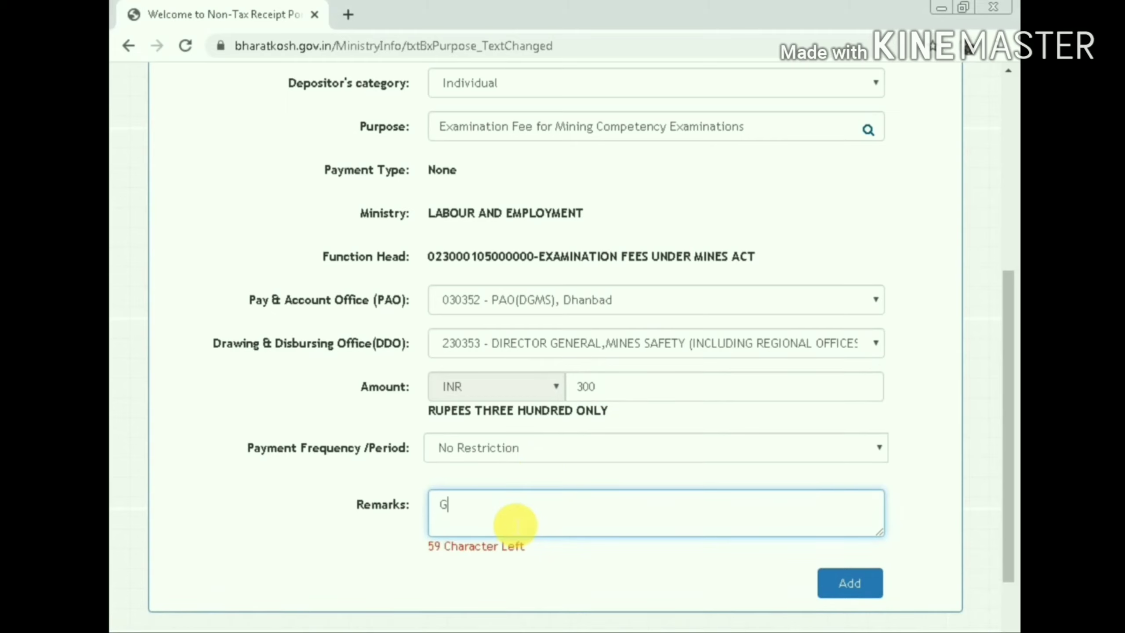
pyautogui.write('ASS TESTING E')
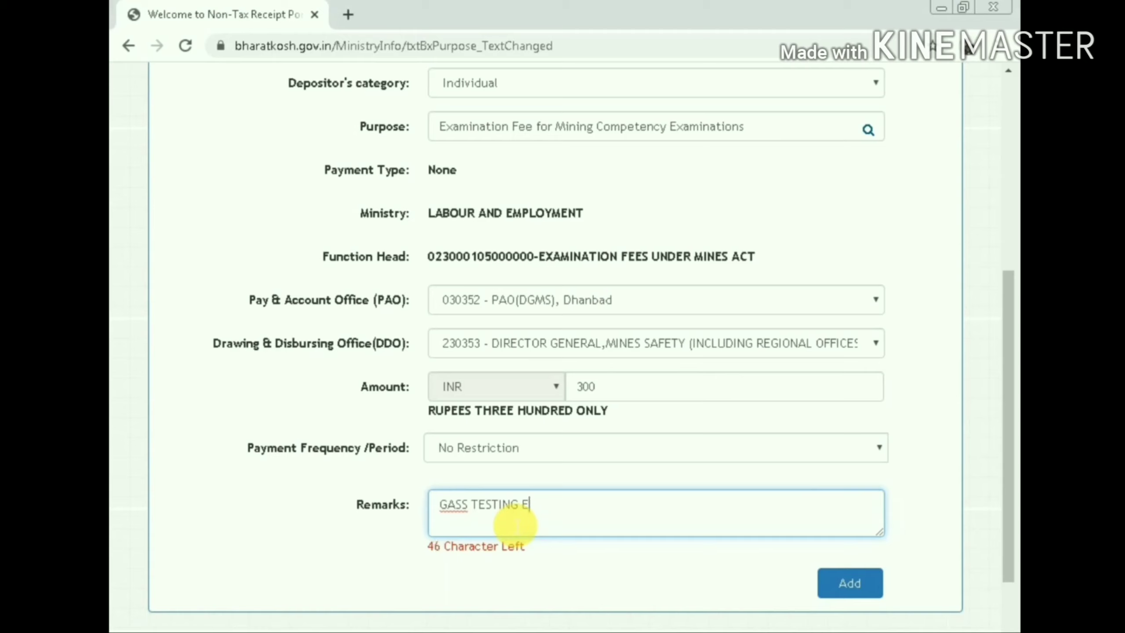
pyautogui.write('XAMINATION MINES ACT 1952')
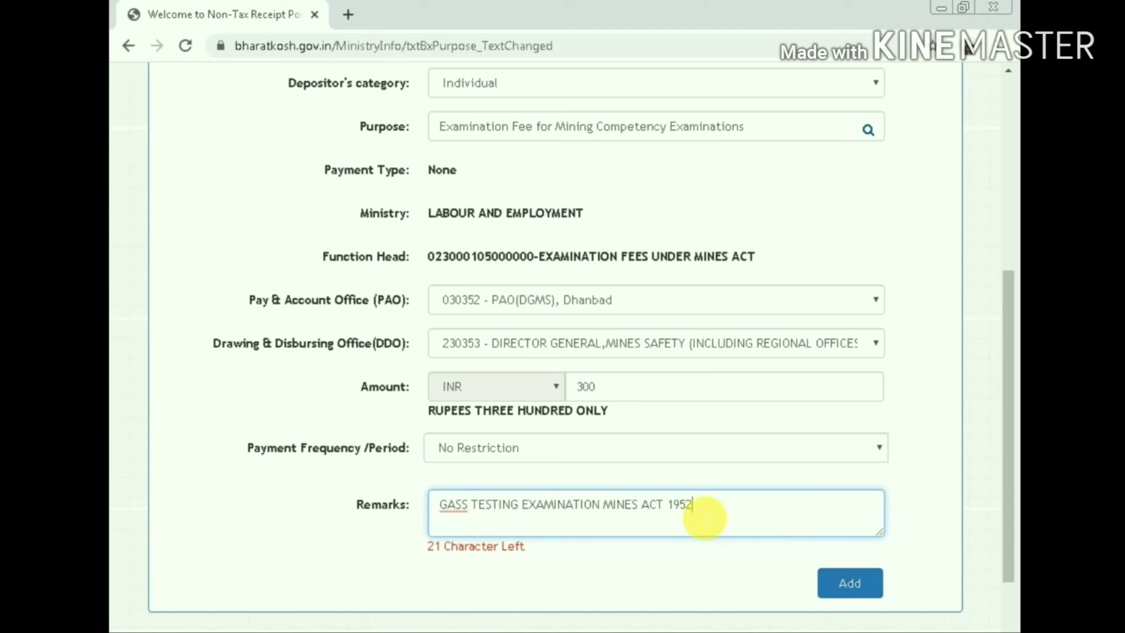
pyautogui.moveTo(705, 517); pyautogui.dragTo(457, 510)
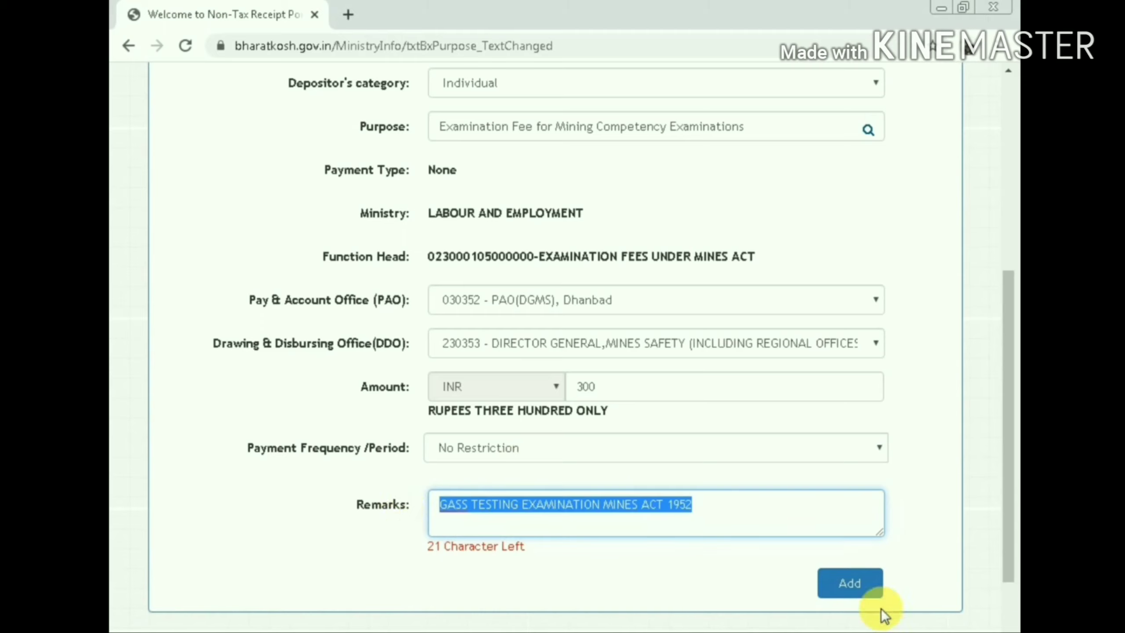
pyautogui.click(872, 594)
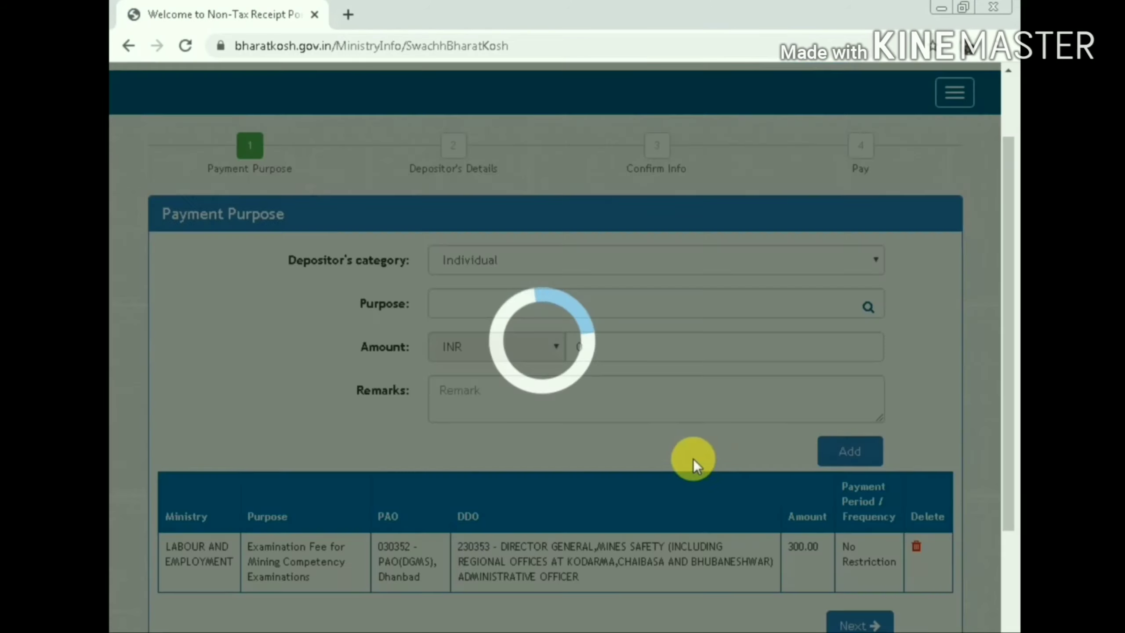
# Proceed from the completed Payment Purpose stage to the Depositor's Details form
pyautogui.scroll(-2, 758, 466)
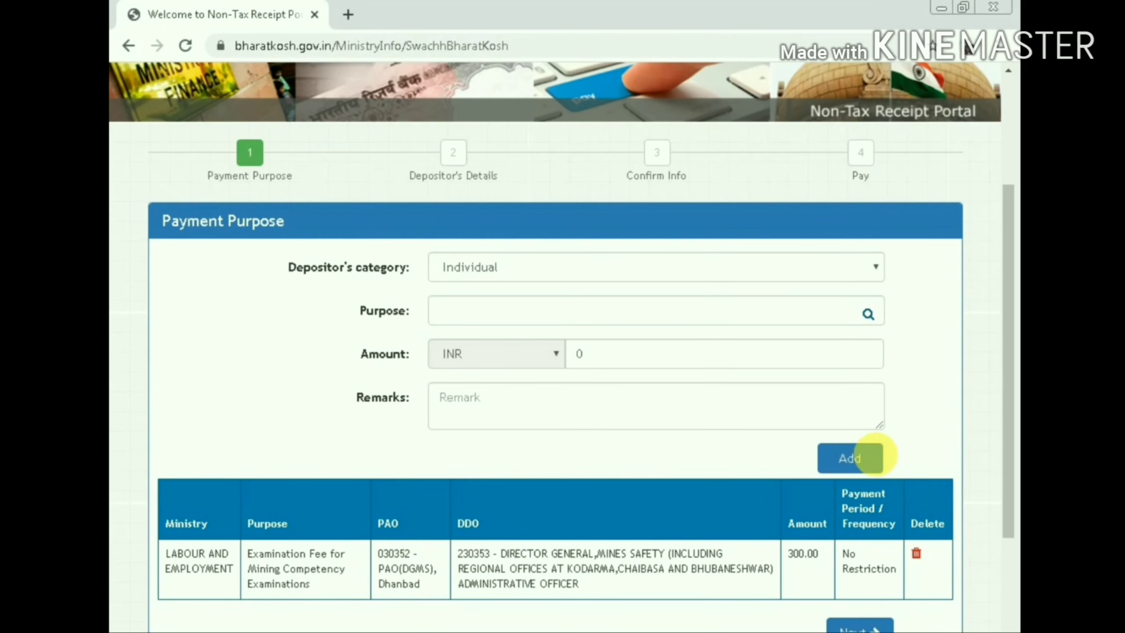
pyautogui.scroll(-2, 829, 558)
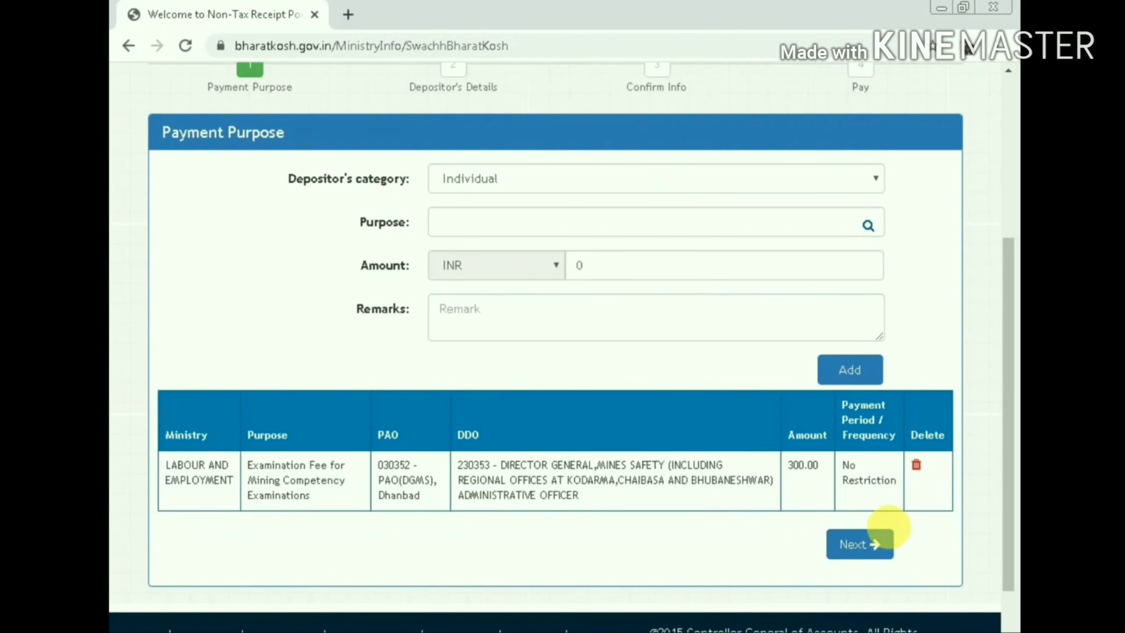
pyautogui.click(870, 546)
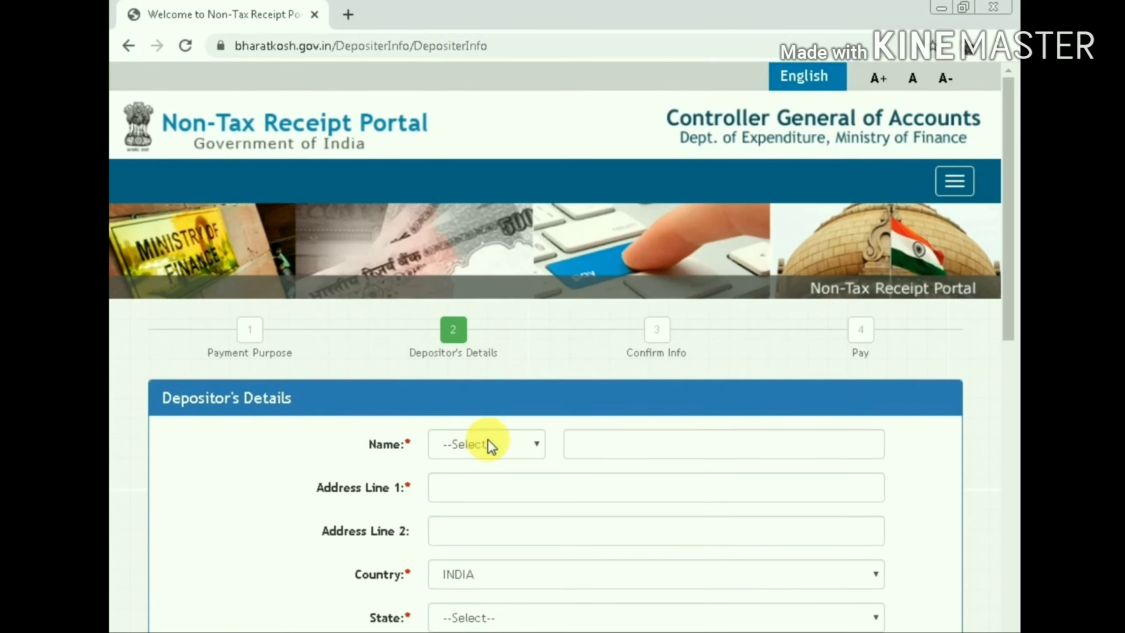
# Set the depositor's title to Mr. and fill in the full name and Address Line 1
pyautogui.click(497, 456)
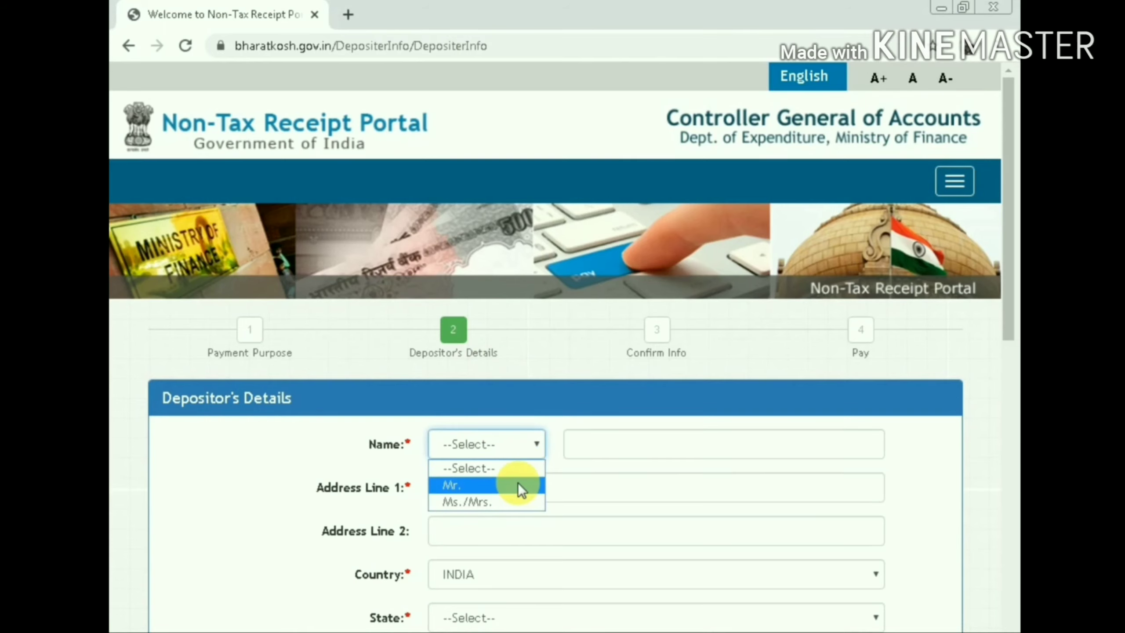
pyautogui.click(518, 482)
pyautogui.click(639, 452)
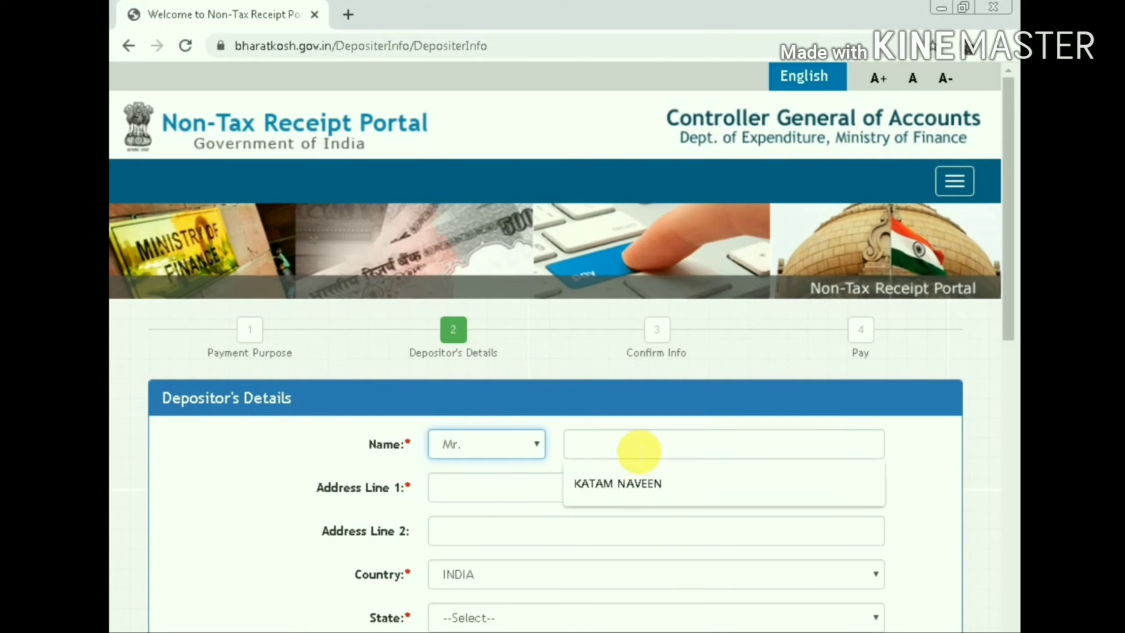
pyautogui.click(638, 491)
pyautogui.scroll(-2, 642, 495)
pyautogui.click(526, 406)
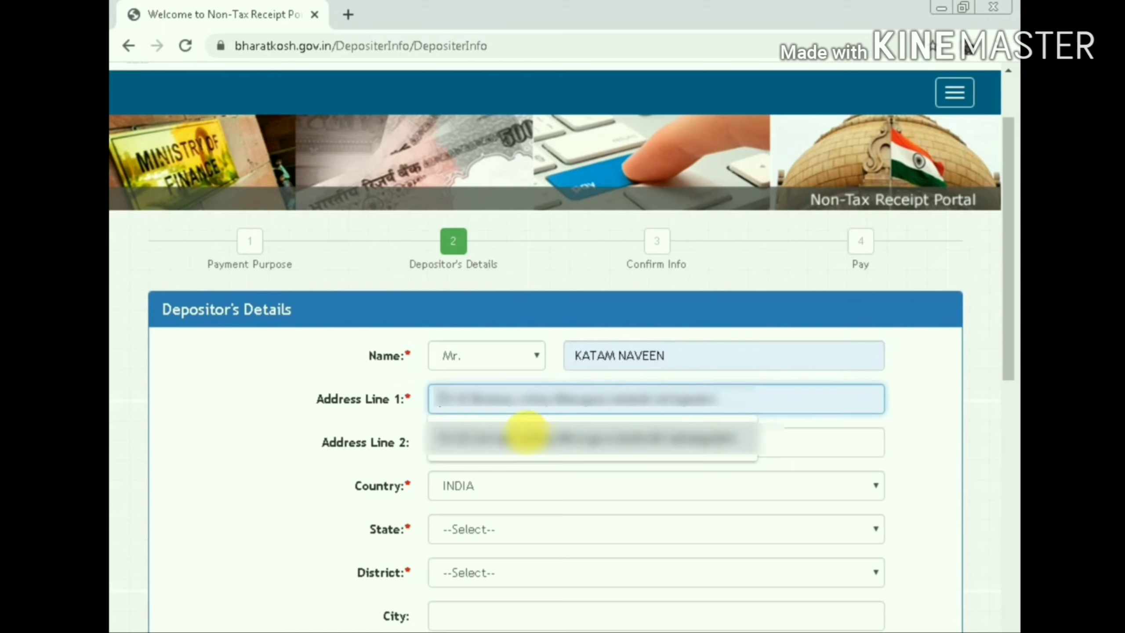
pyautogui.click(527, 434)
pyautogui.scroll(-2, 527, 410)
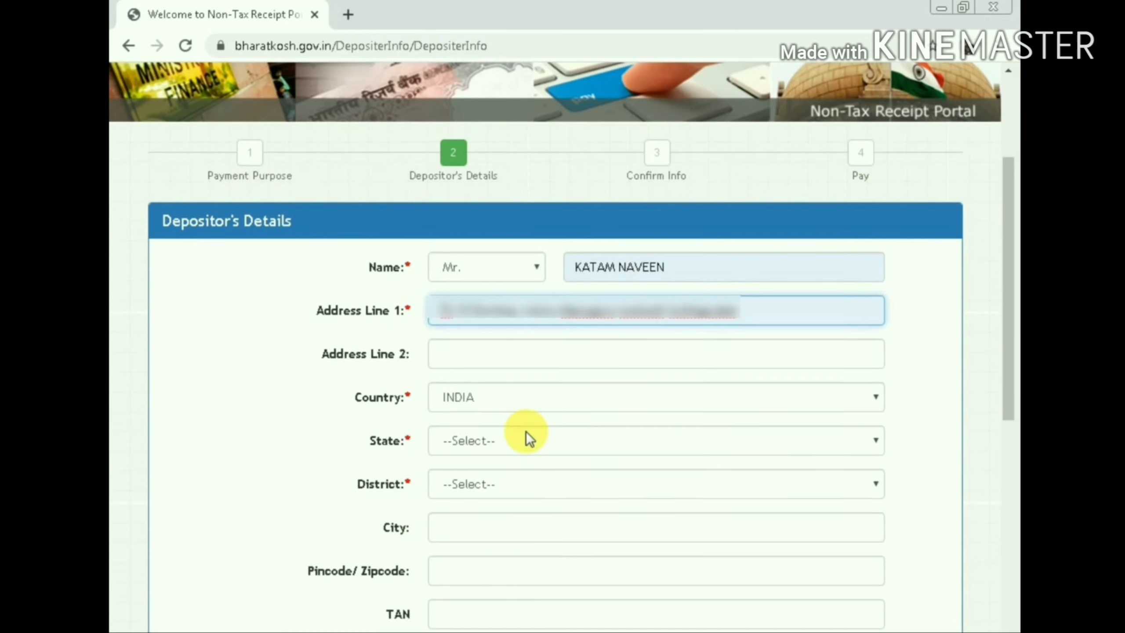
# Choose TELANGANA as the depositor's state and select the depositor's home district
pyautogui.click(880, 441)
pyautogui.click(880, 441)
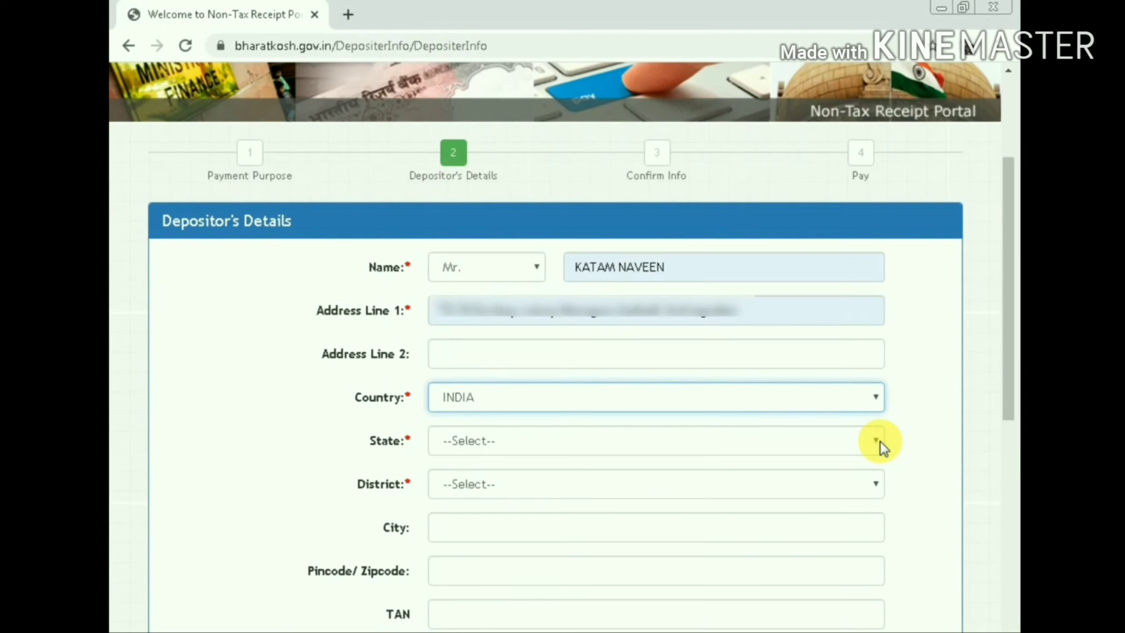
pyautogui.click(880, 442)
pyautogui.scroll(-5, 616, 261)
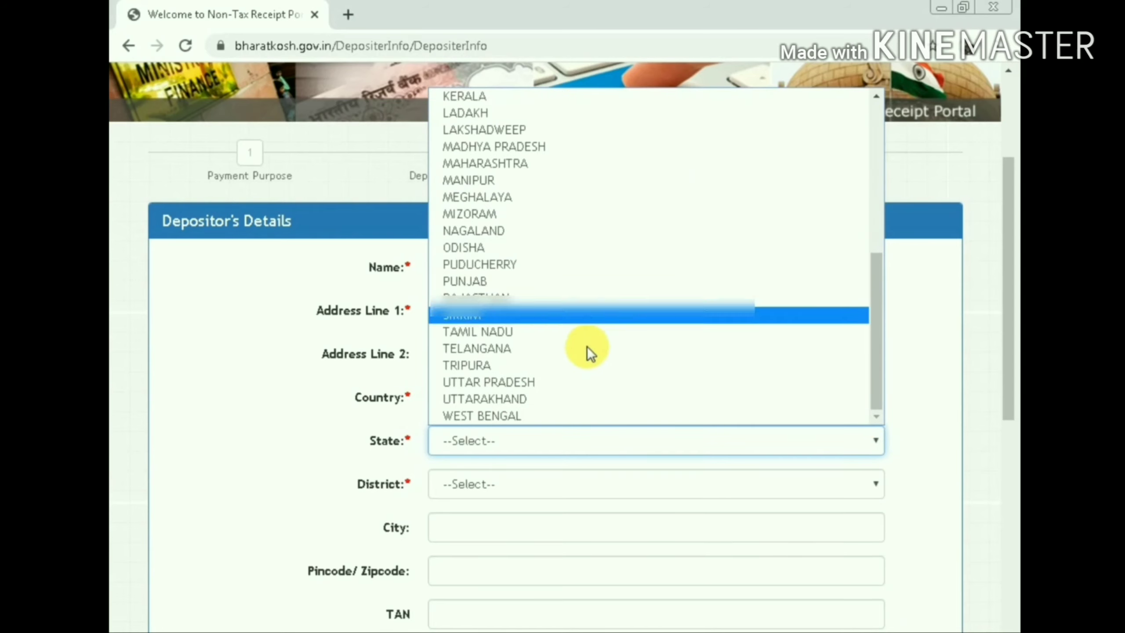
pyautogui.click(587, 348)
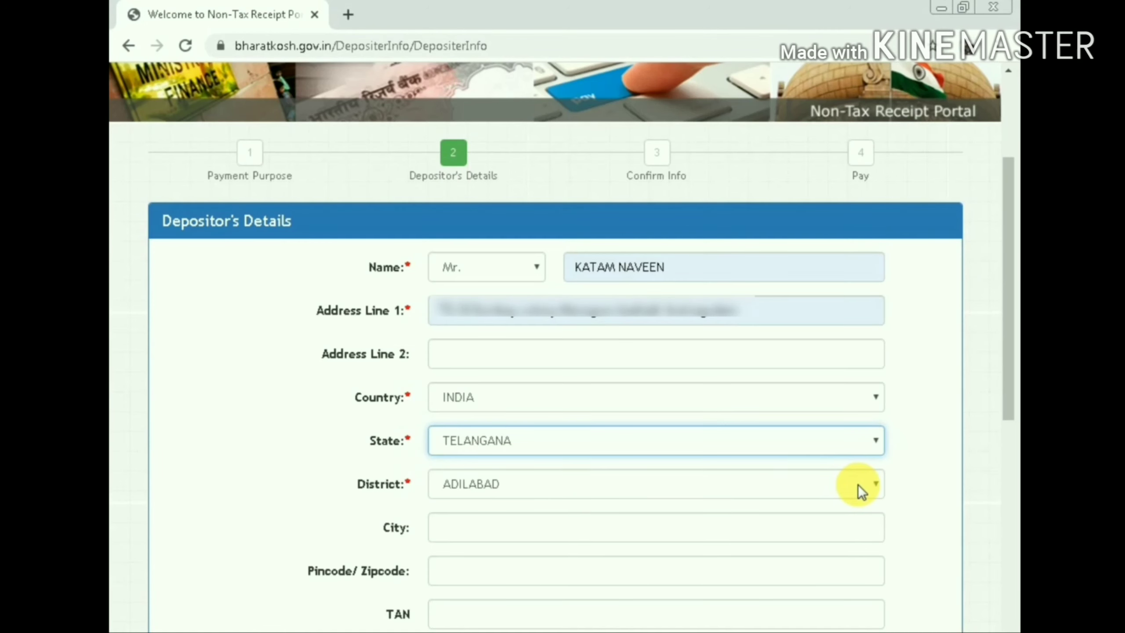
pyautogui.click(872, 486)
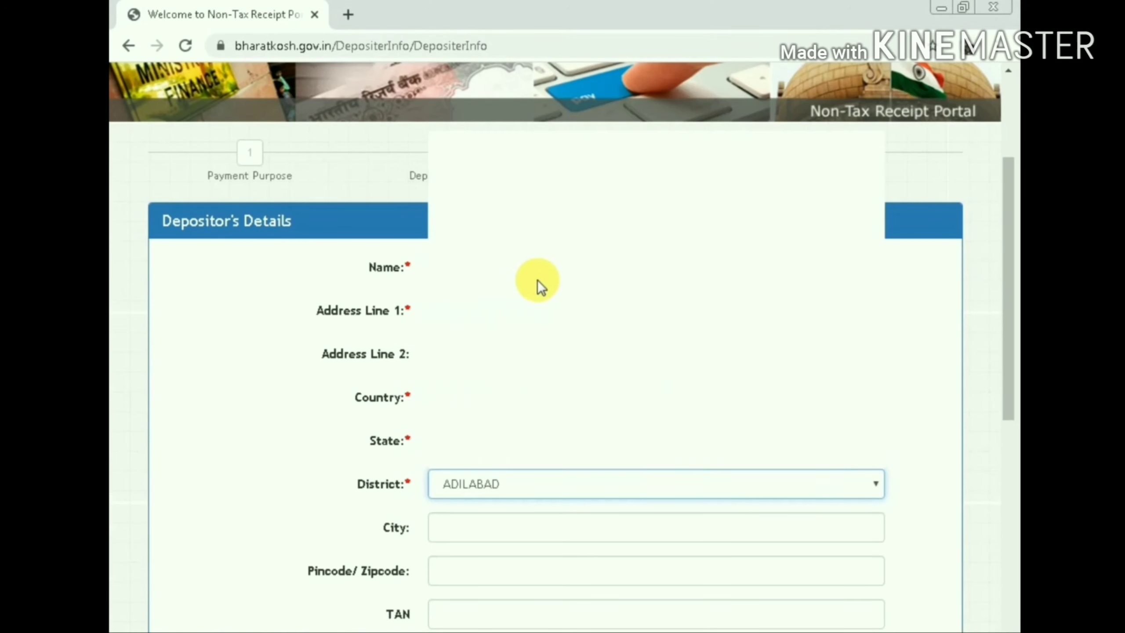
pyautogui.click(548, 158)
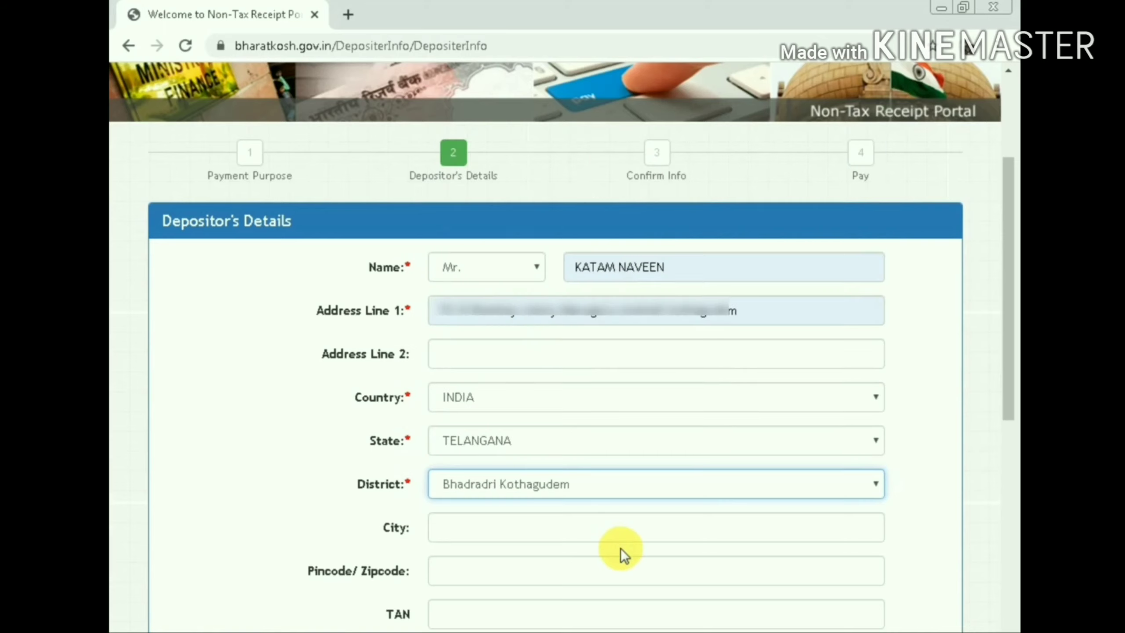
# Fill in the depositor's city and Aadhaar number, leaving the pincode, TAN, TIN and PAN blank
pyautogui.scroll(-2, 620, 541)
pyautogui.click(683, 440)
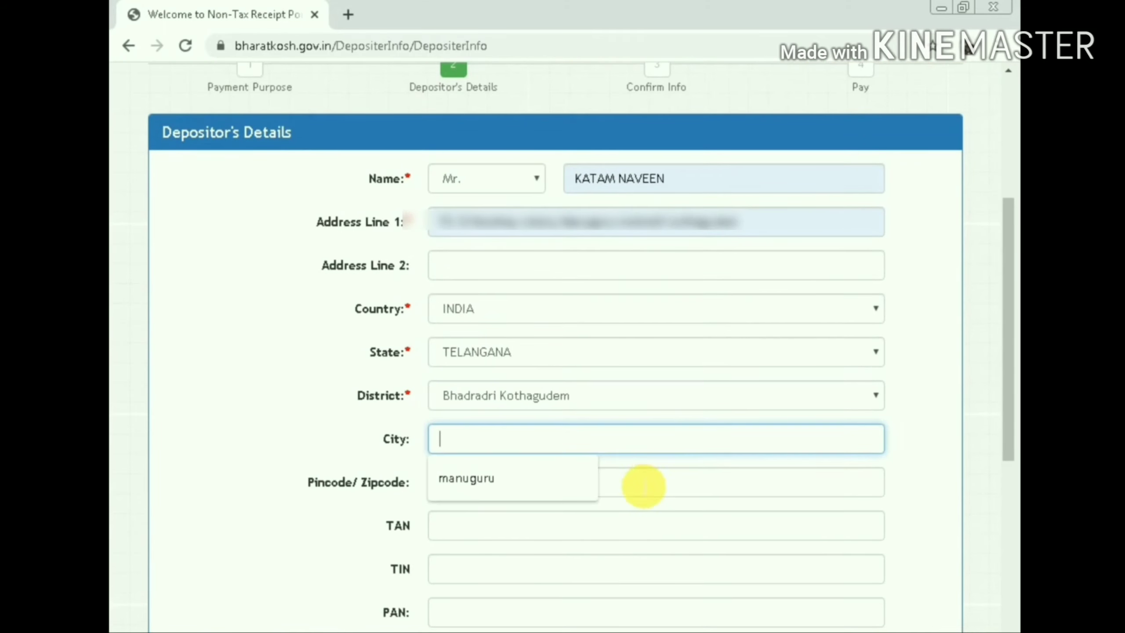
pyautogui.click(577, 484)
pyautogui.scroll(-2, 584, 498)
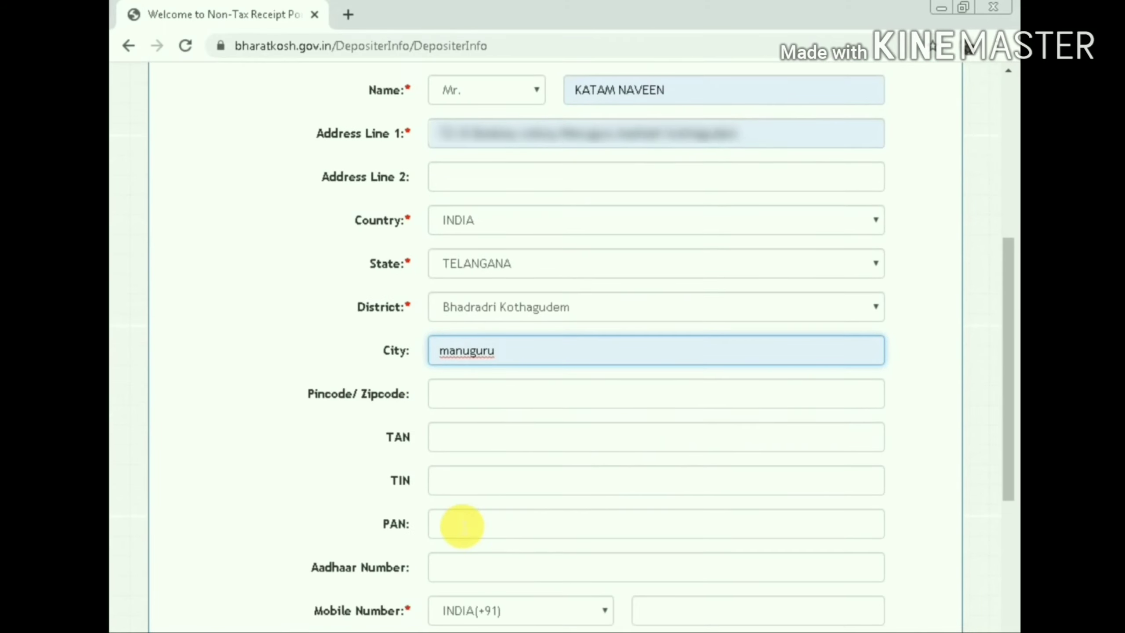
pyautogui.click(533, 534)
pyautogui.scroll(-4, 514, 548)
pyautogui.click(467, 397)
pyautogui.click(479, 431)
# Enter the depositor's mobile number under the INDIA(+91) code and fill in the e-mail address
pyautogui.click(682, 444)
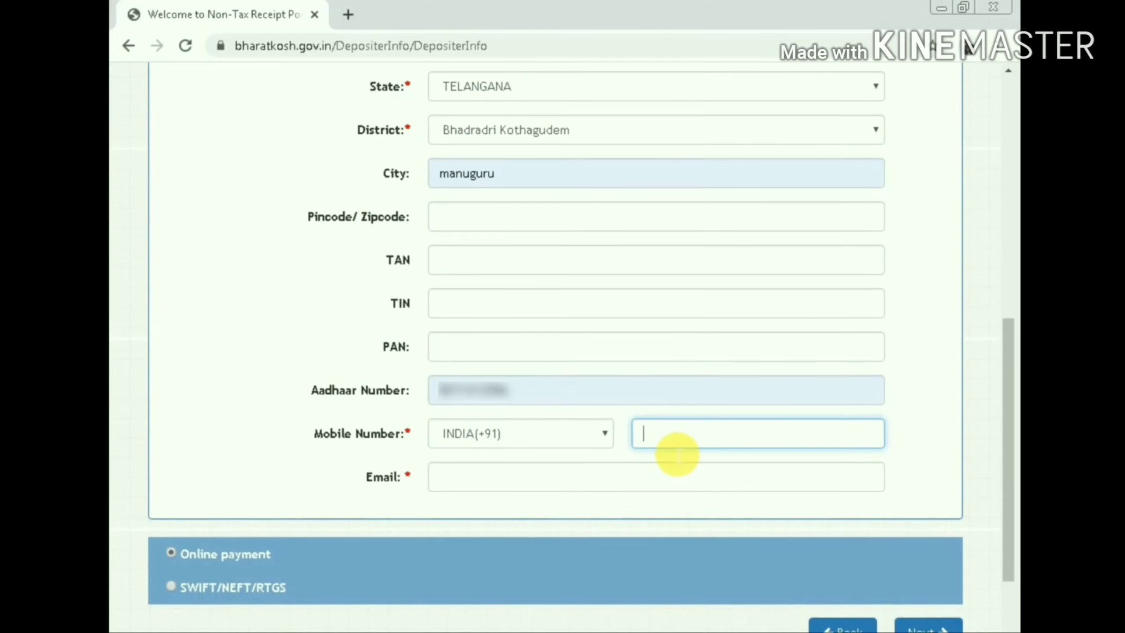
pyautogui.write('99')
pyautogui.press('BackSpace')
pyautogui.press('BackSpace')
pyautogui.write('9876543210')
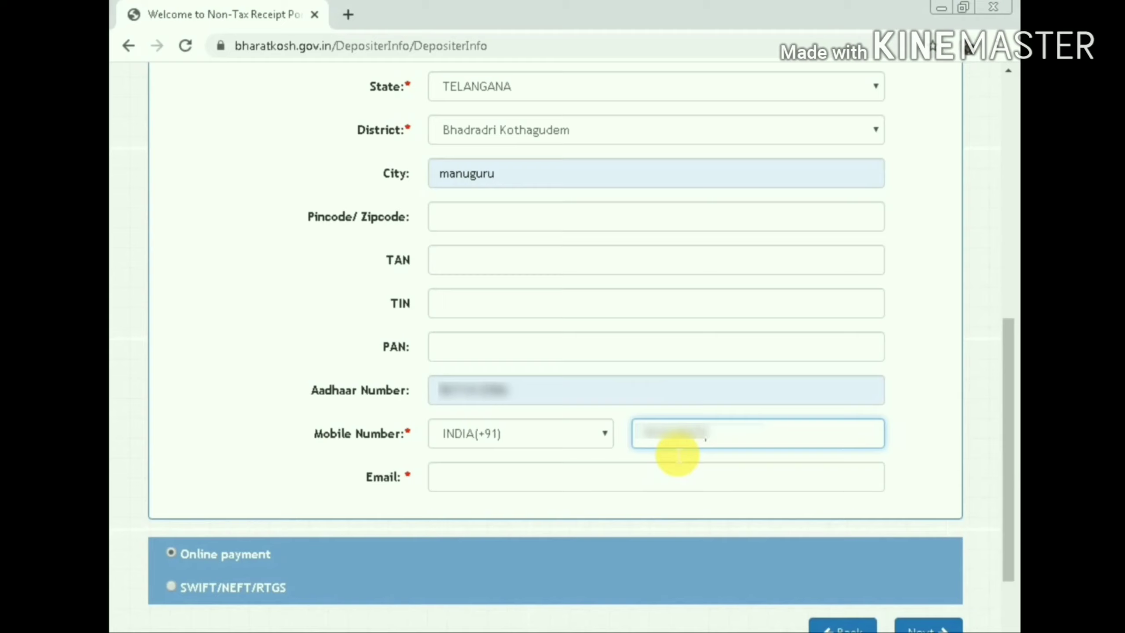
pyautogui.click(668, 477)
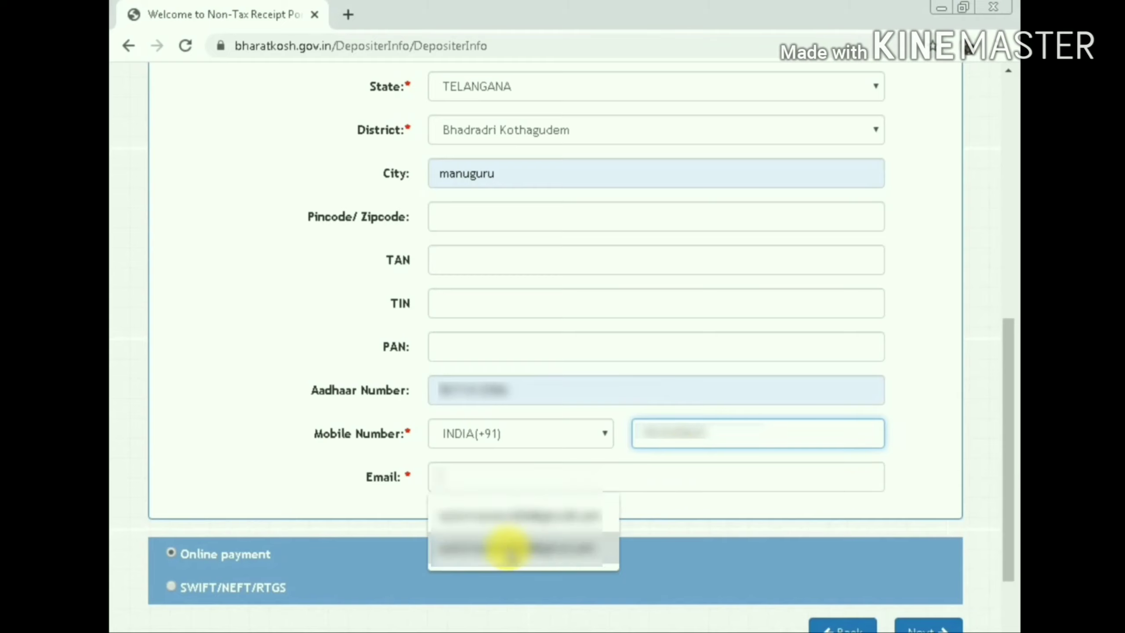
pyautogui.click(500, 546)
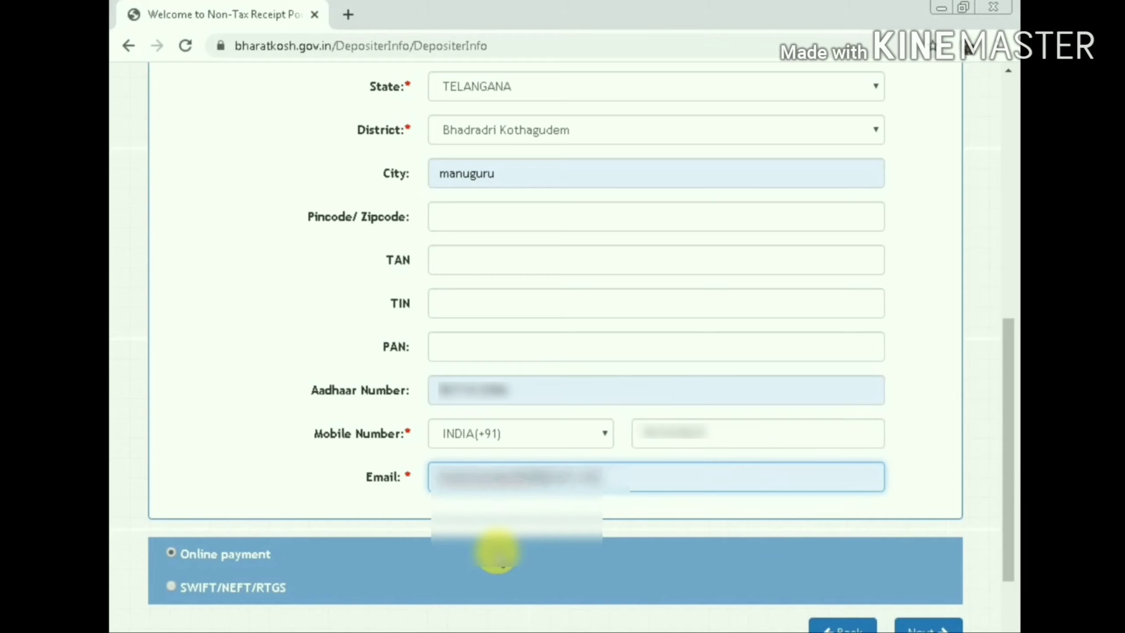
pyautogui.scroll(-2, 953, 614)
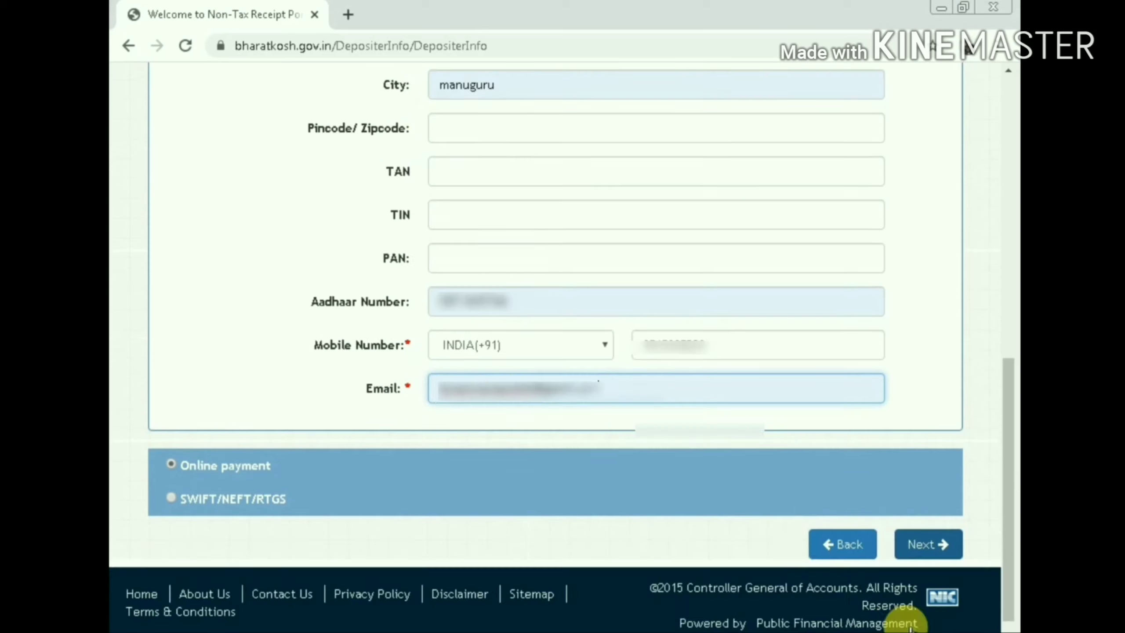
# Submit the depositor's details with Online payment and confirm the payment information to reach the Payment Gateway page
pyautogui.click(920, 546)
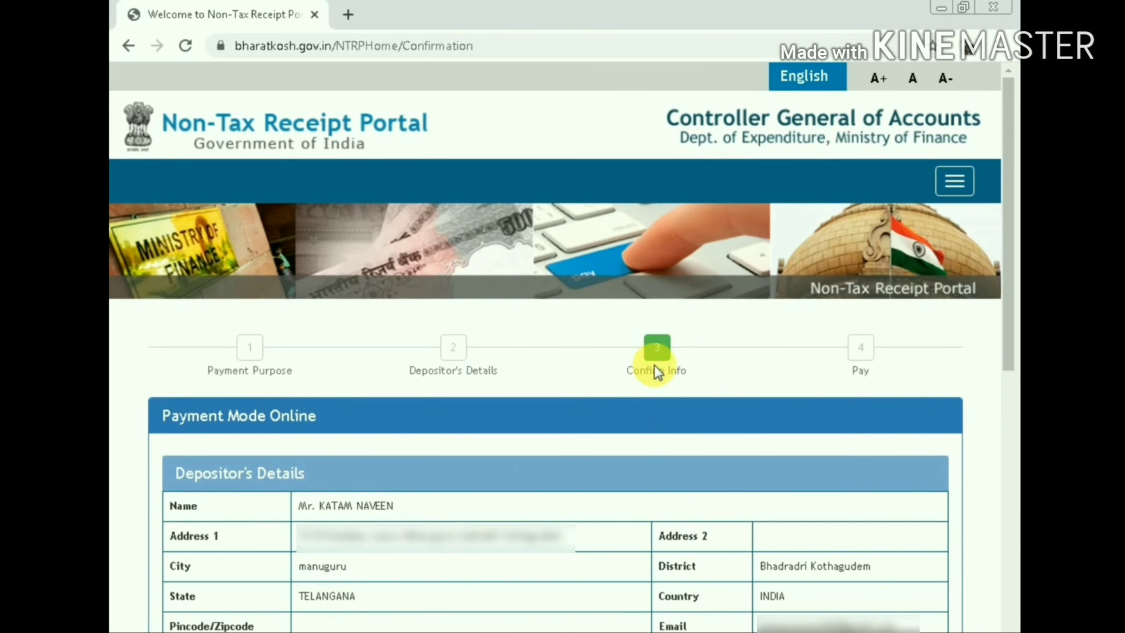
pyautogui.scroll(-10, 635, 388)
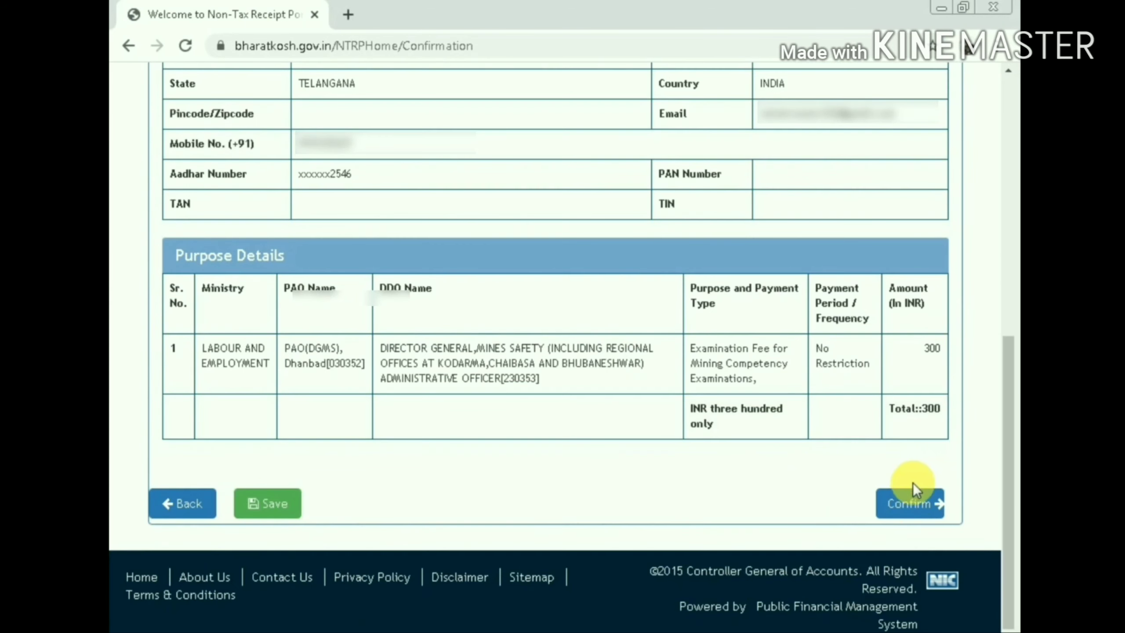
pyautogui.click(914, 507)
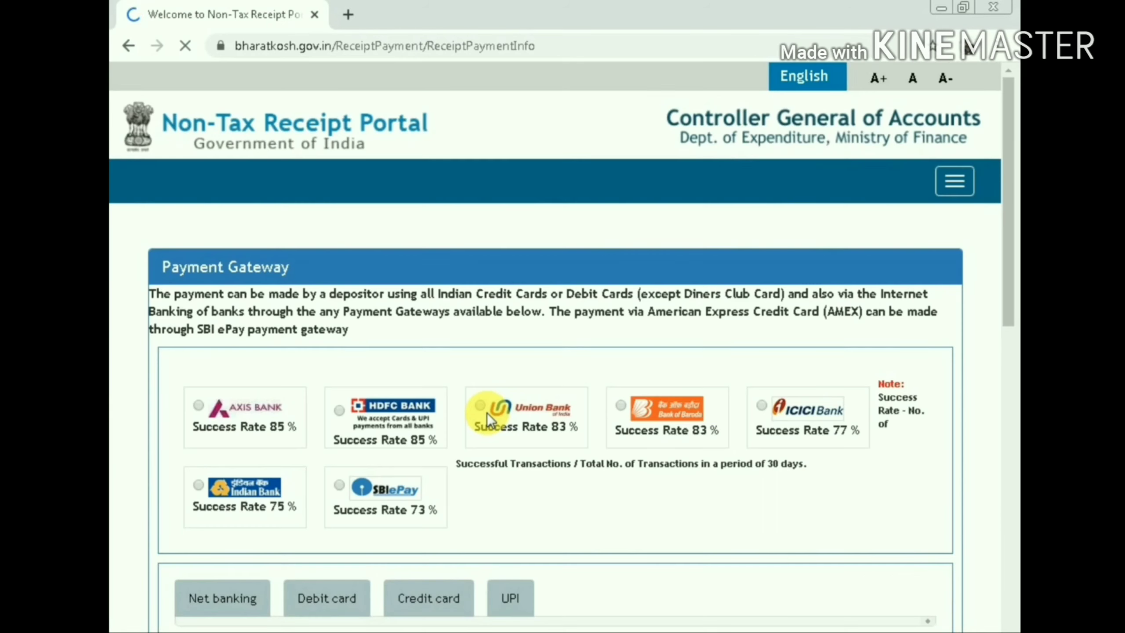
# Select SBIePay as the payment gateway
pyautogui.scroll(-2, 487, 413)
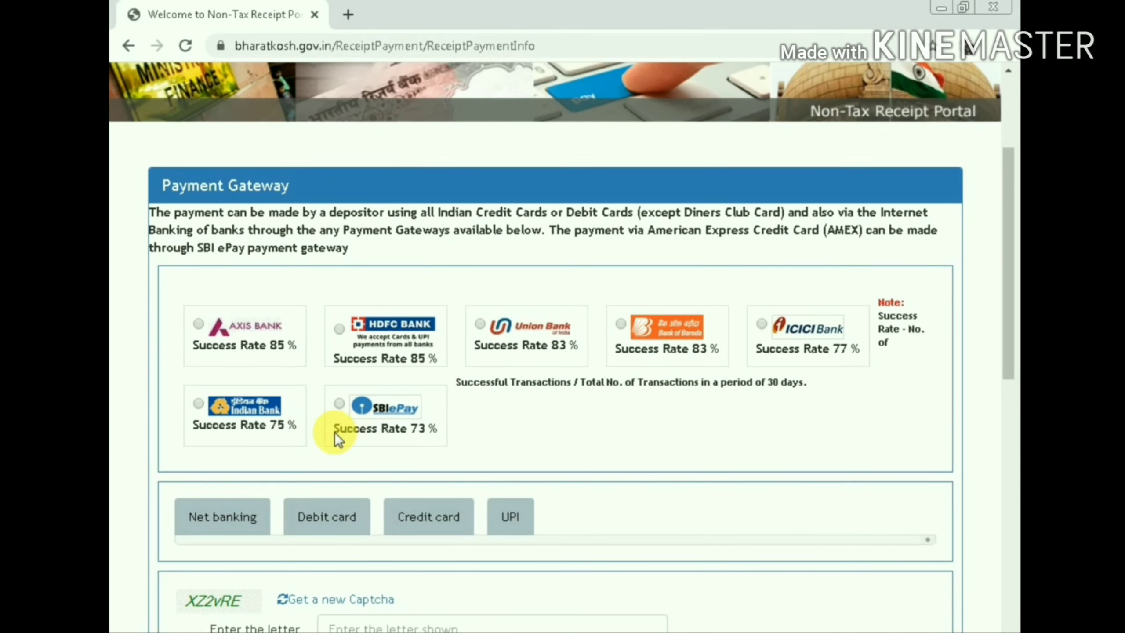
pyautogui.click(339, 406)
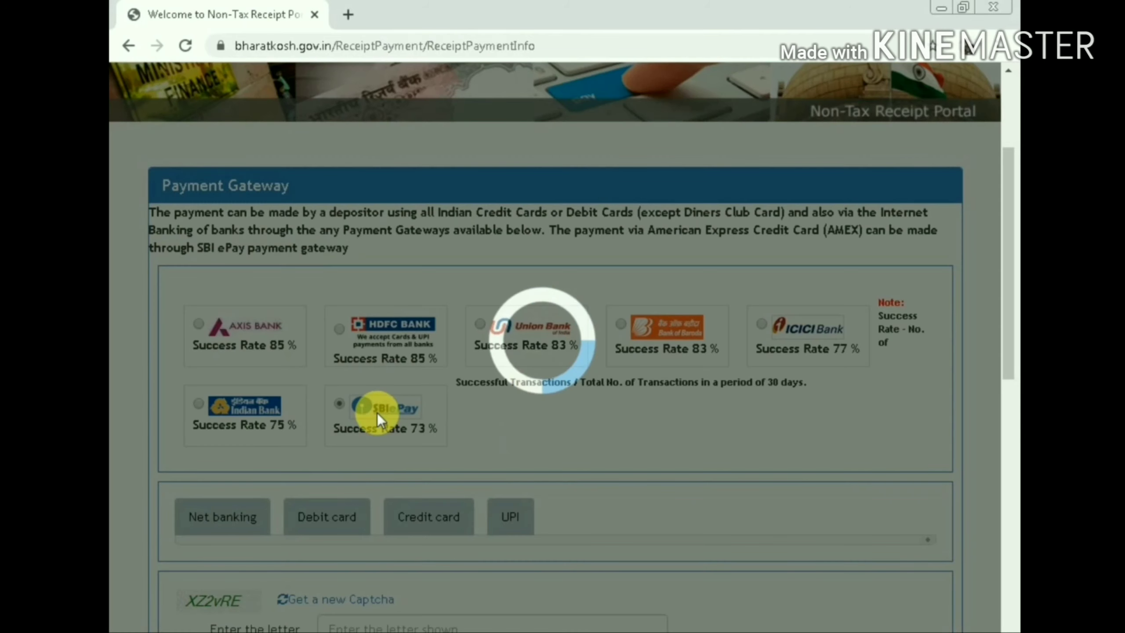
pyautogui.scroll(-2, 301, 438)
pyautogui.scroll(-2, 280, 454)
pyautogui.scroll(2, 304, 478)
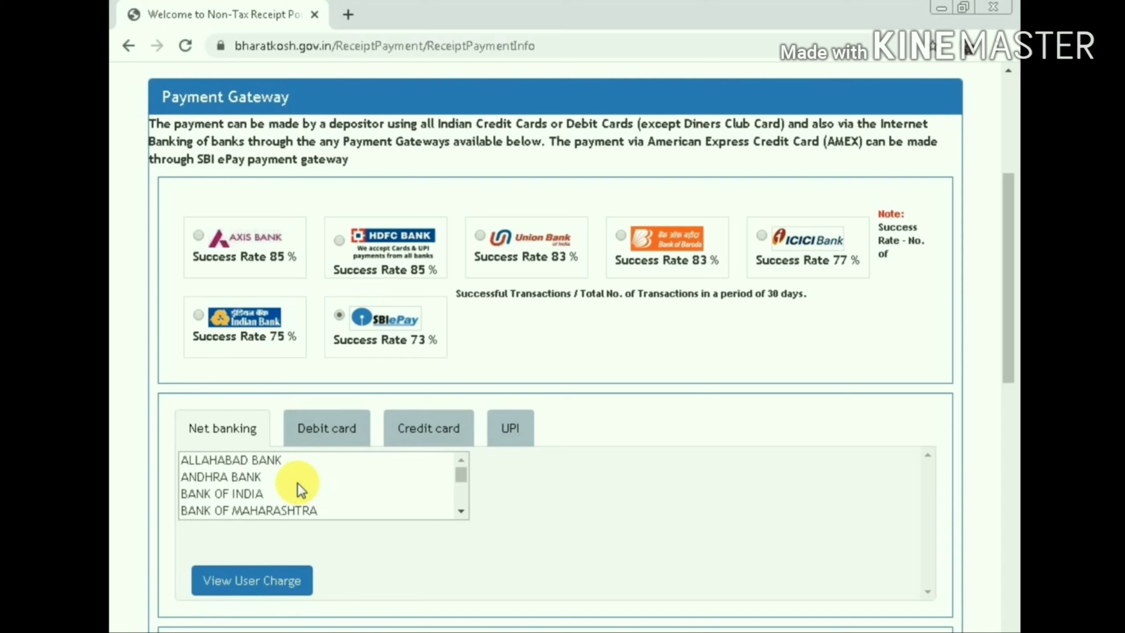
# Choose STATE BANK OF INDIA as the net banking bank
pyautogui.scroll(-2, 297, 482)
pyautogui.scroll(-2, 297, 483)
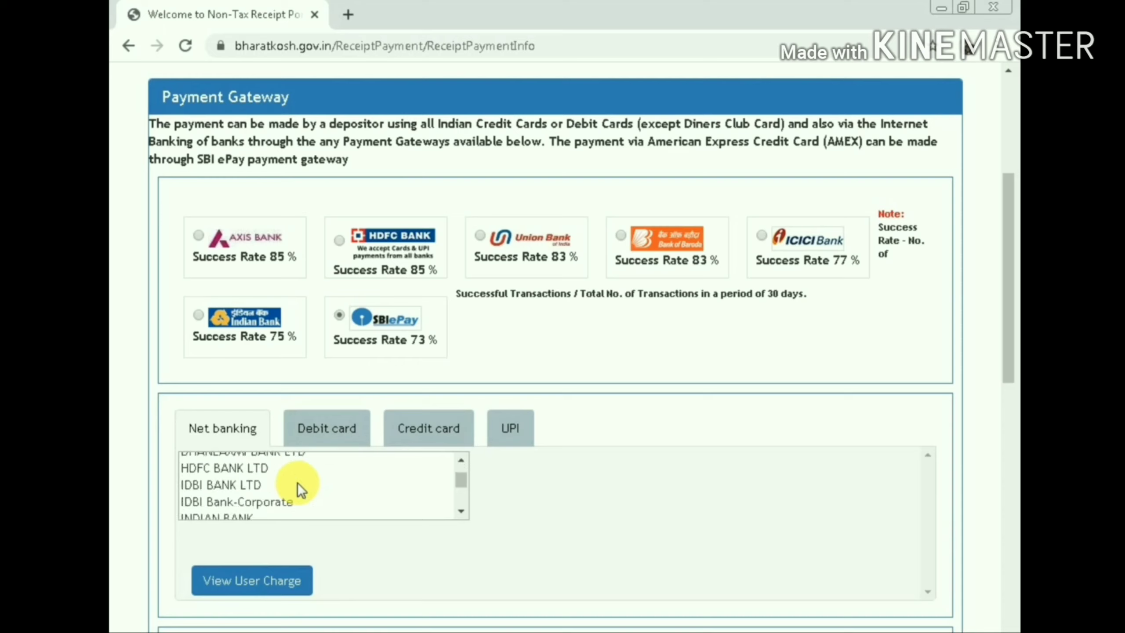
pyautogui.scroll(-2, 297, 482)
pyautogui.scroll(-2, 297, 482)
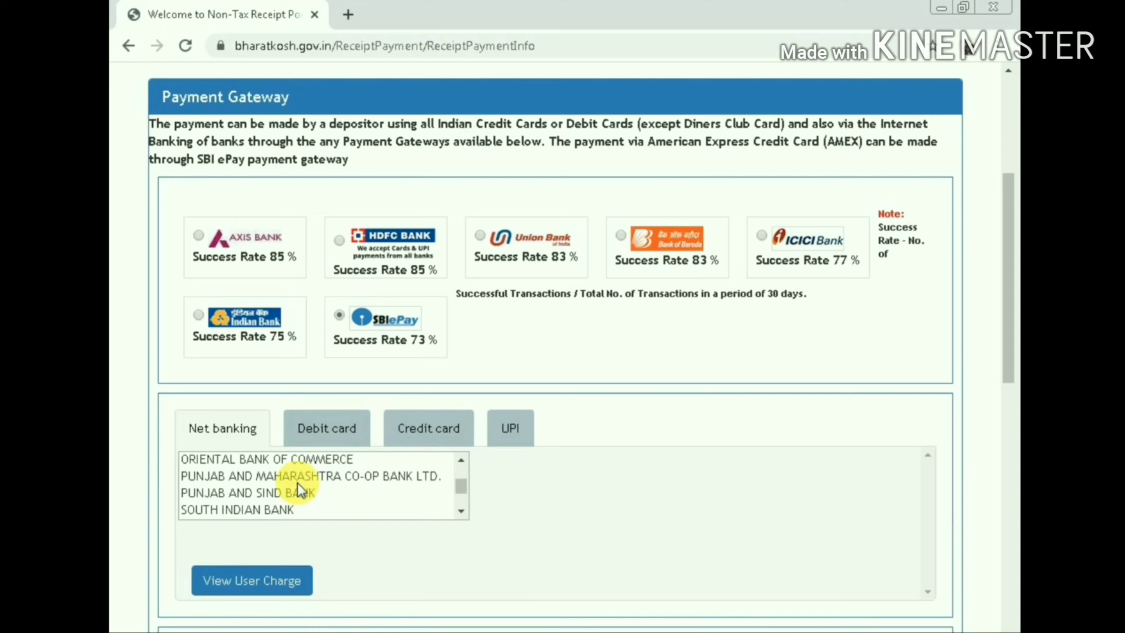
pyautogui.scroll(-2, 297, 483)
pyautogui.scroll(-2, 290, 515)
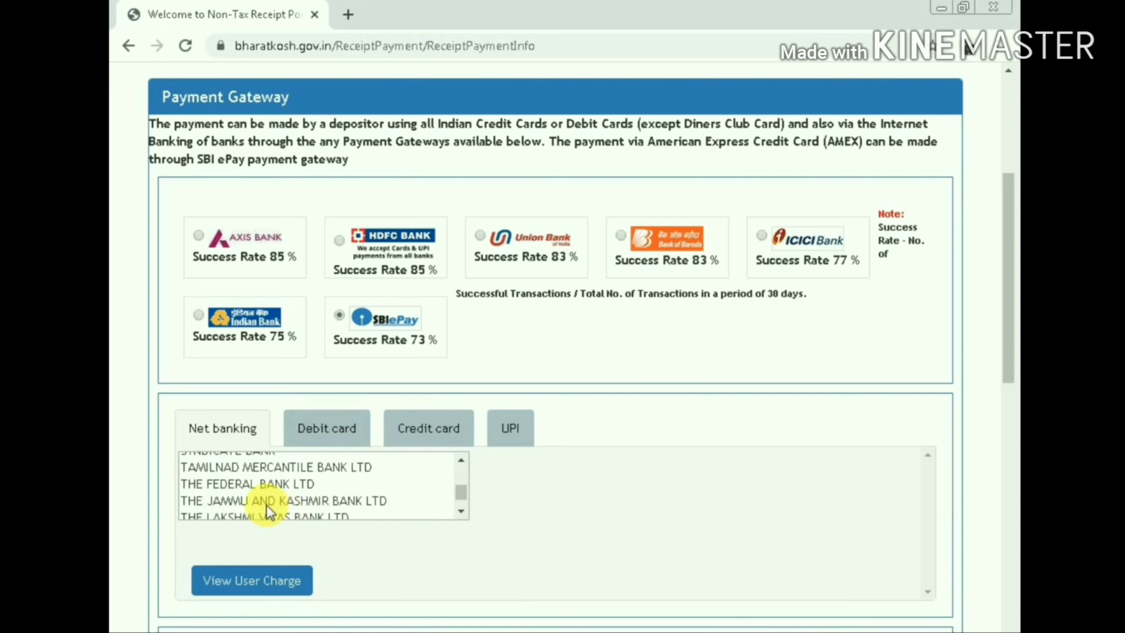
pyautogui.scroll(-2, 264, 503)
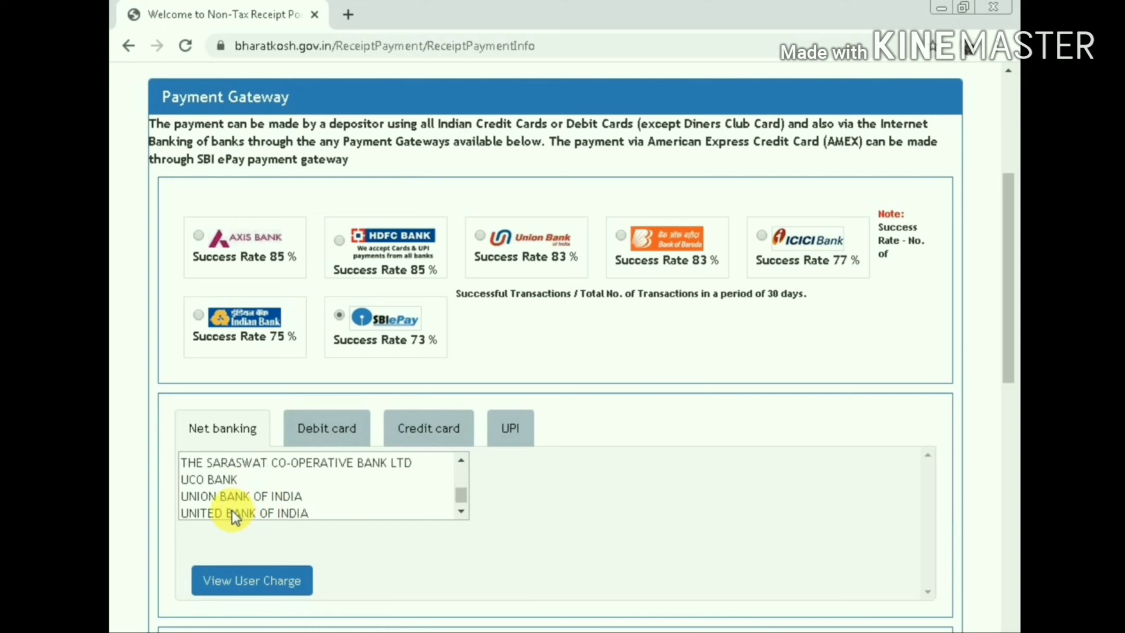
pyautogui.scroll(-1, 239, 515)
pyautogui.scroll(-2, 232, 514)
pyautogui.scroll(2, 232, 514)
pyautogui.scroll(2, 232, 515)
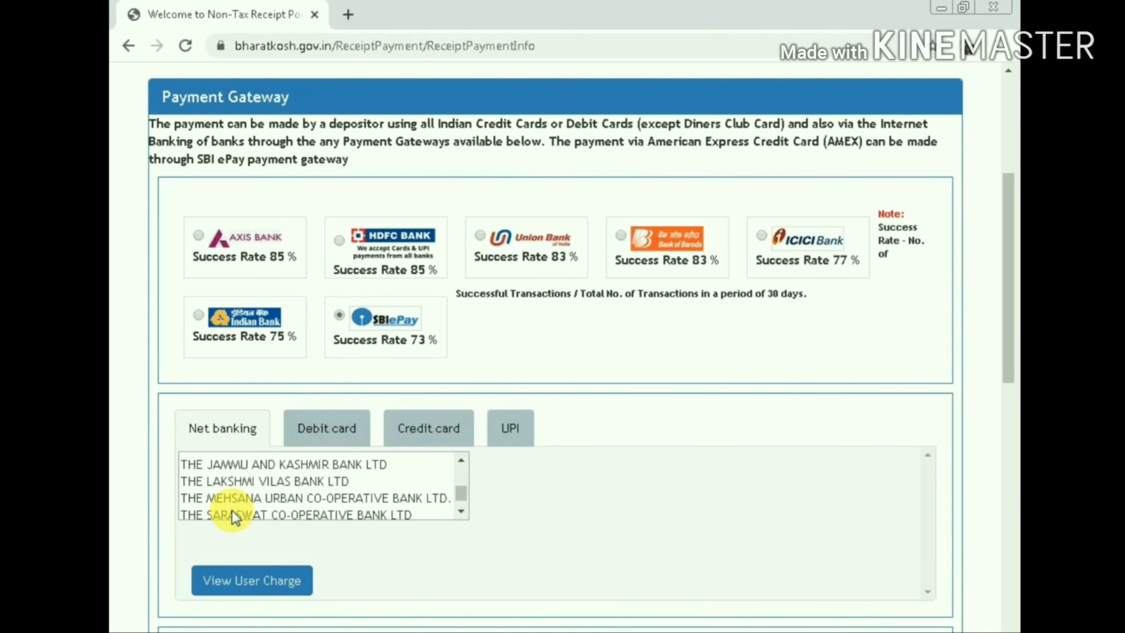
pyautogui.scroll(2, 232, 511)
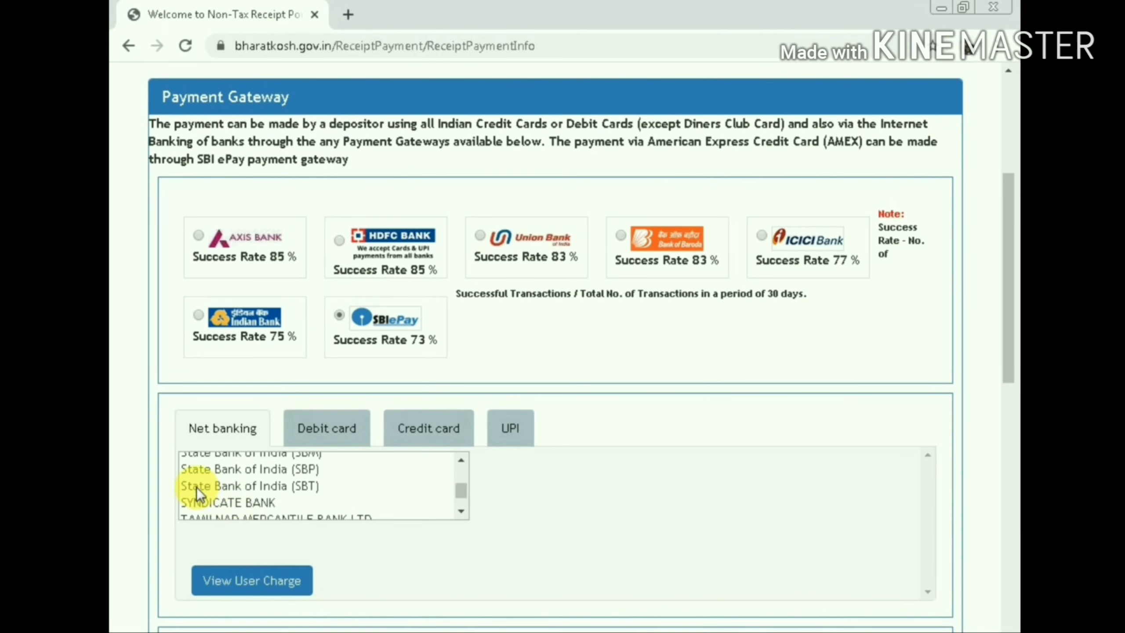
pyautogui.scroll(2, 275, 490)
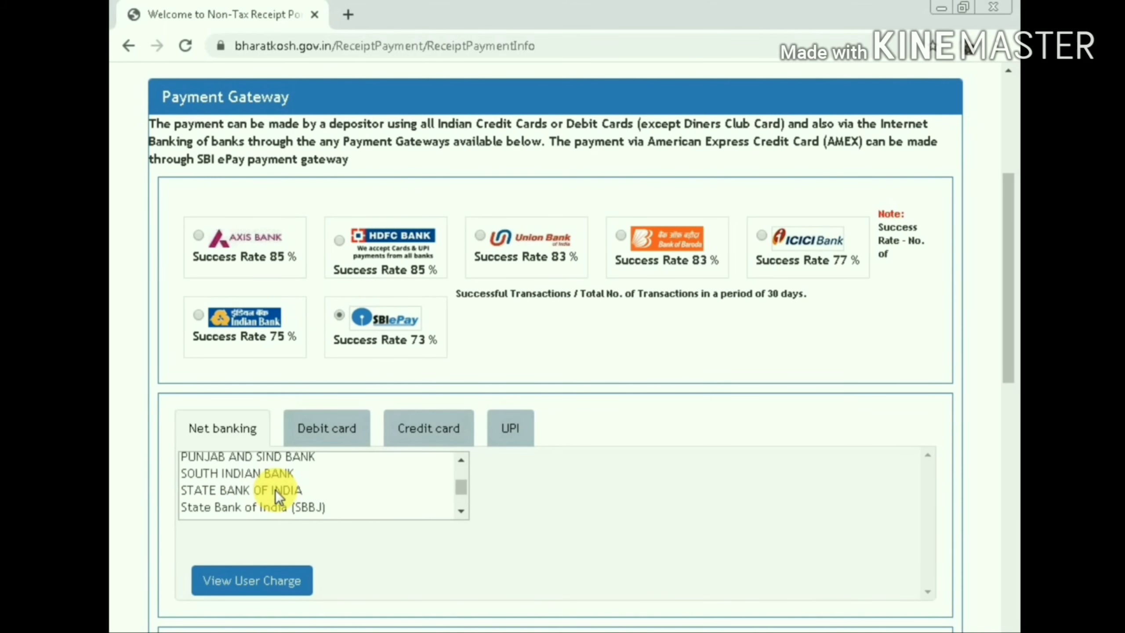
pyautogui.click(204, 490)
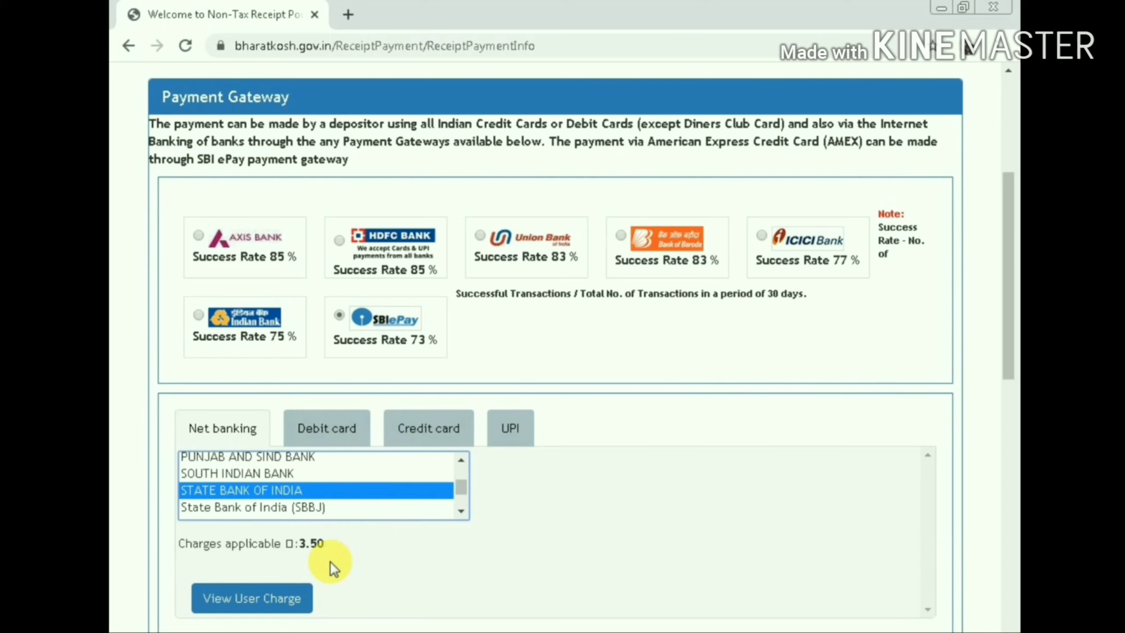
# Enter the captcha characters shown on the payment page
pyautogui.scroll(-4, 330, 572)
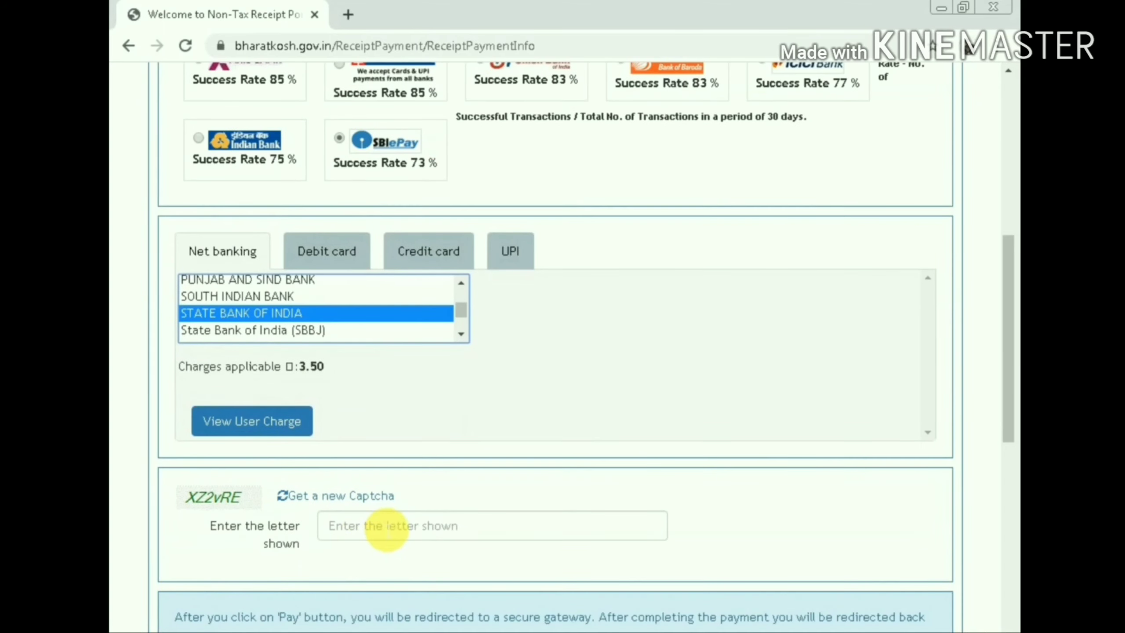
pyautogui.click(389, 527)
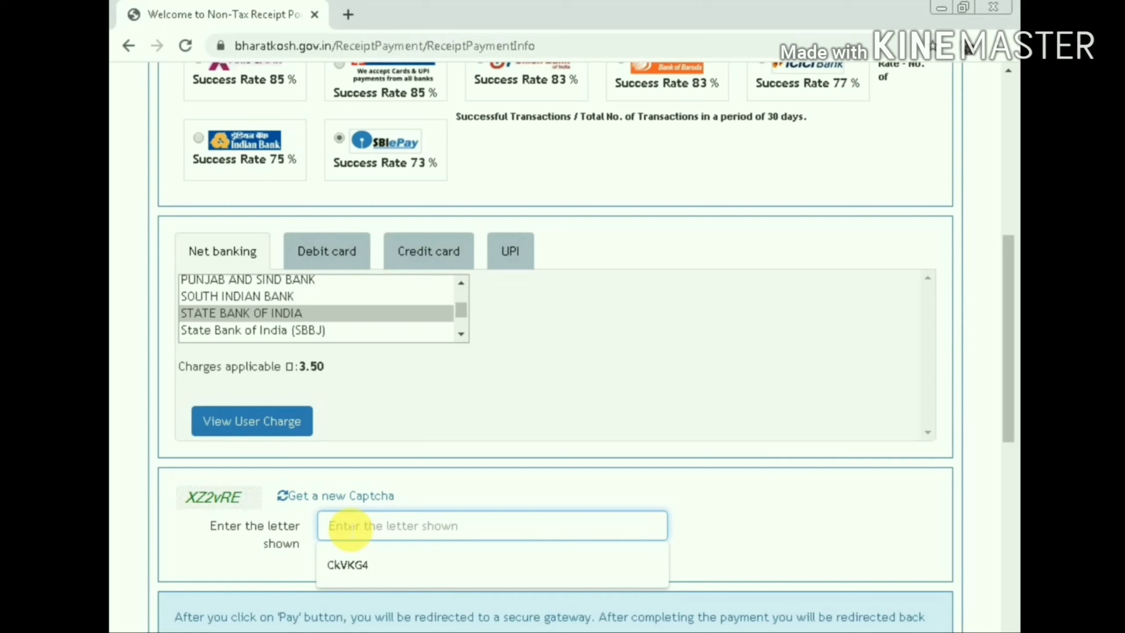
pyautogui.write('X')
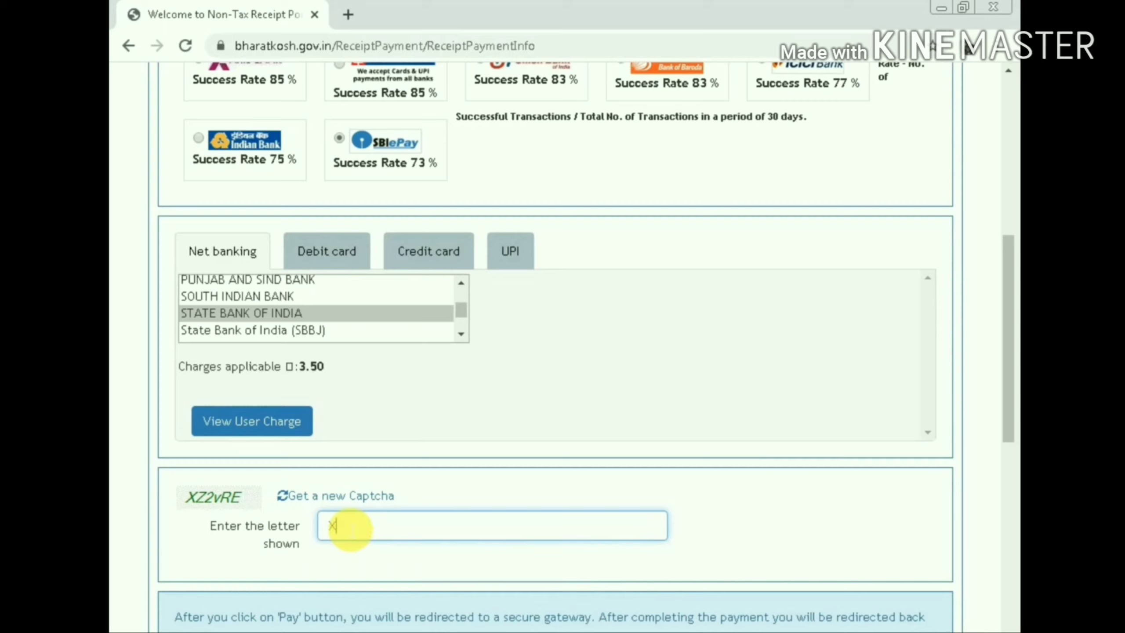
pyautogui.write('Z2vRe')
pyautogui.press('BackSpace')
pyautogui.write('E')
# Submit the payment with the terms and conditions acknowledged
pyautogui.scroll(-4, 354, 527)
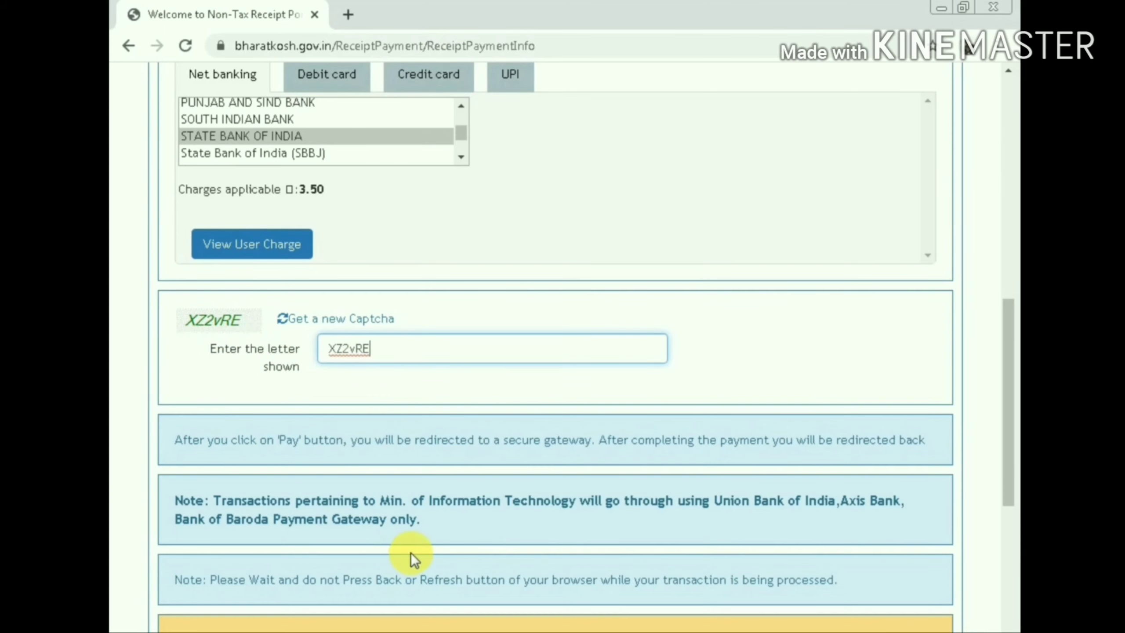
pyautogui.scroll(-8, 549, 473)
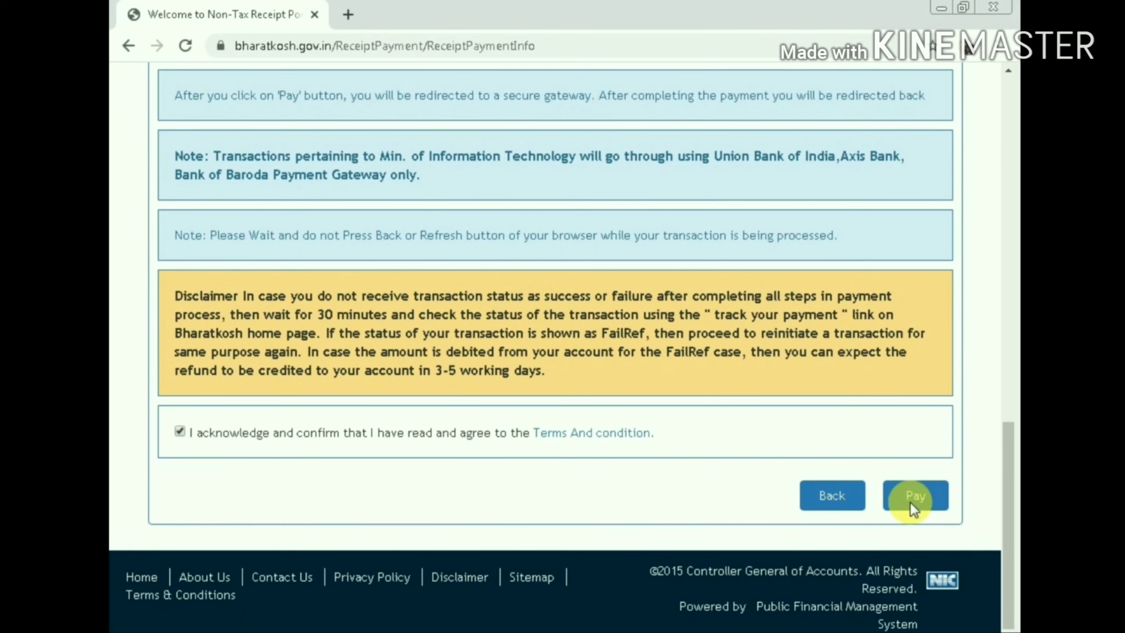
pyautogui.click(854, 494)
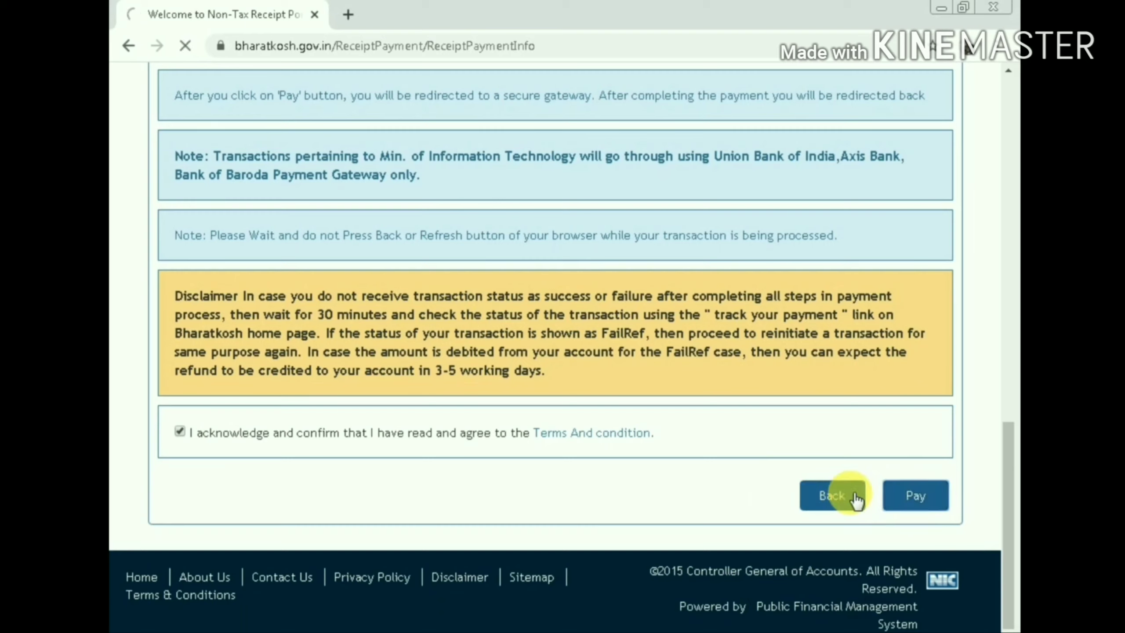